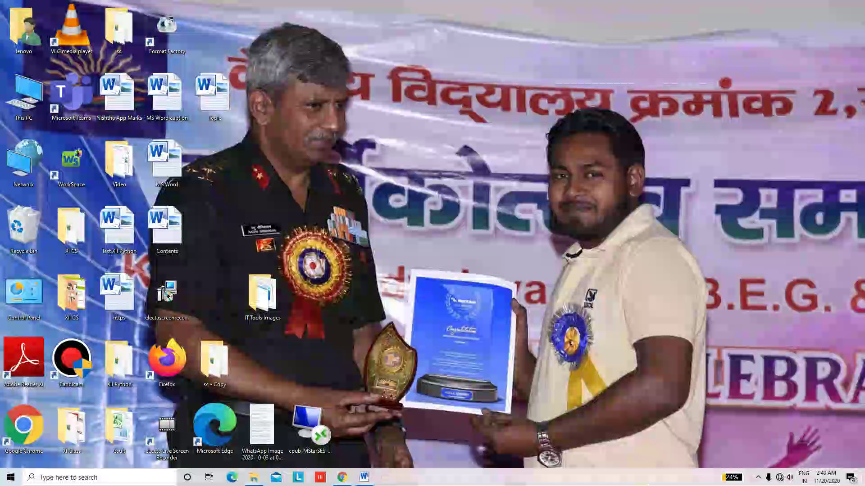
Step: Restore the Document2 window from the taskbar and deselect the topic title
click(364, 477)
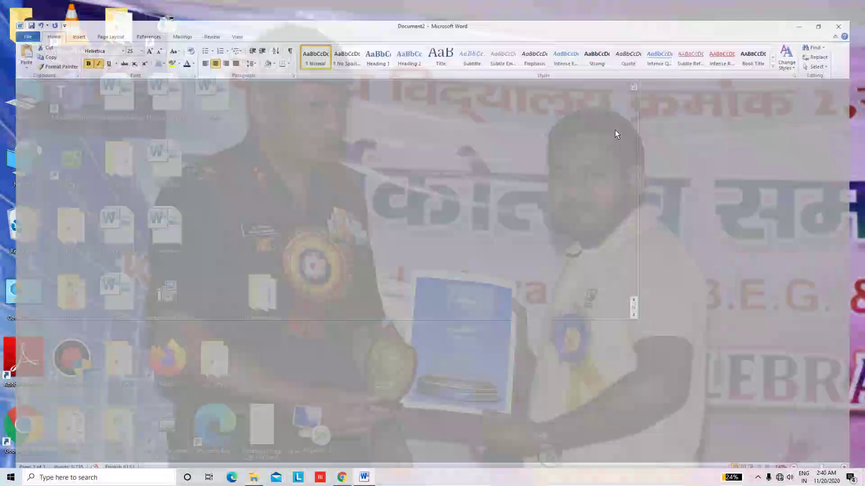
click(341, 162)
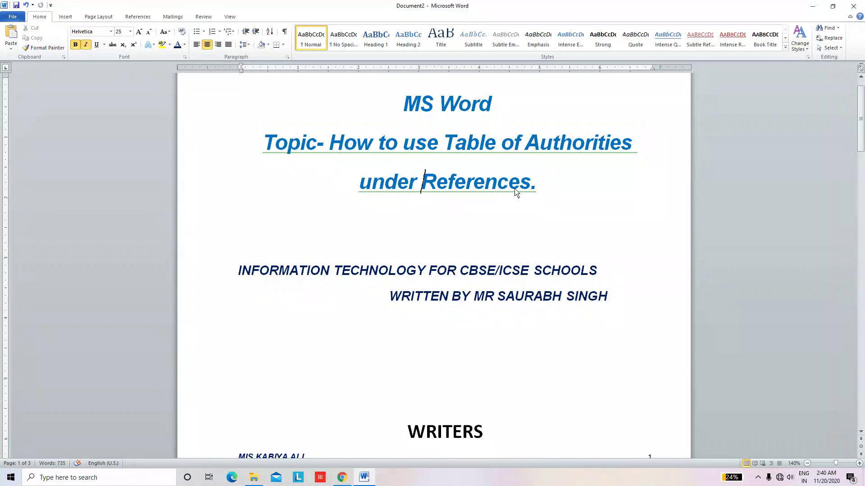
Step: Put the cursor at the end of the title line and show the References ribbon
click(549, 189)
click(136, 17)
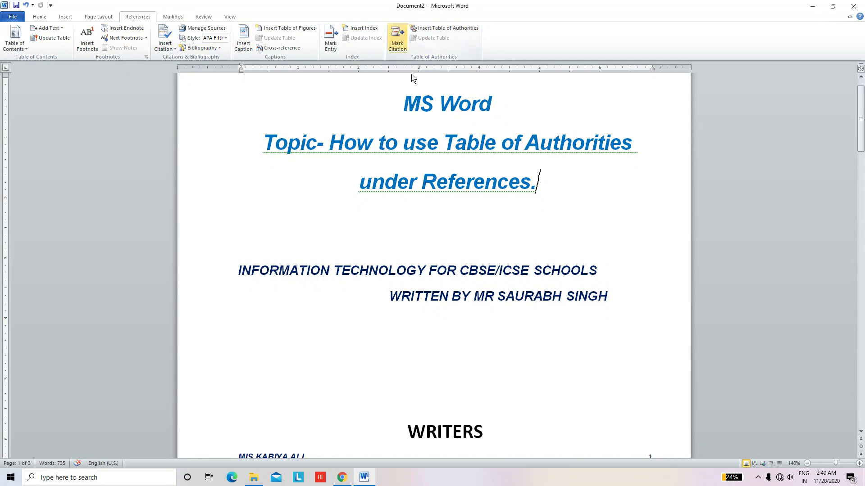
click(583, 223)
scroll(563, 203, down, 1)
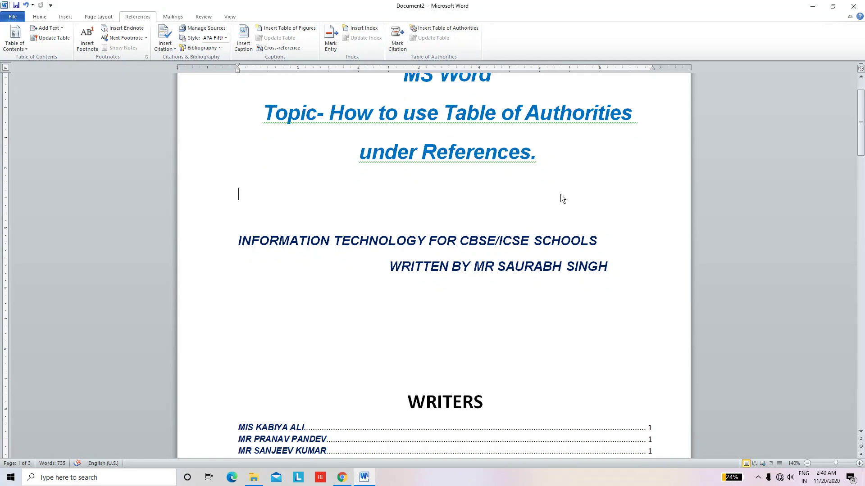
scroll(528, 181, up, 1)
scroll(508, 190, down, 1)
scroll(508, 190, down, 1)
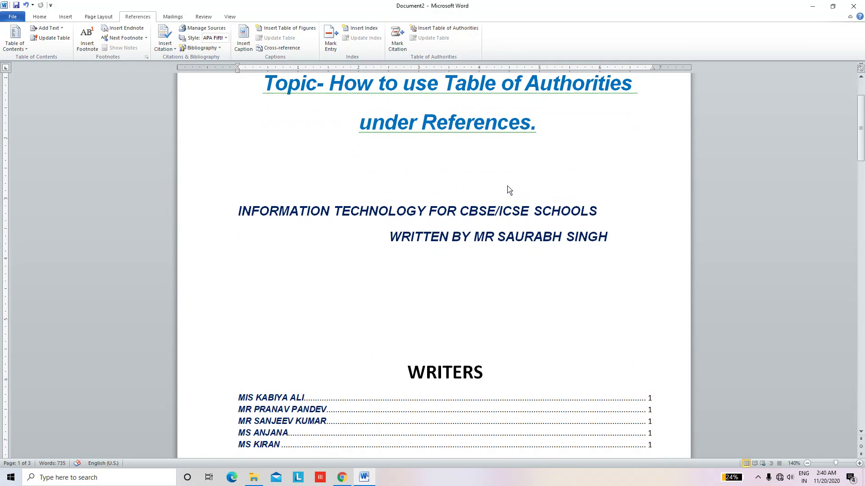
scroll(508, 189, down, 1)
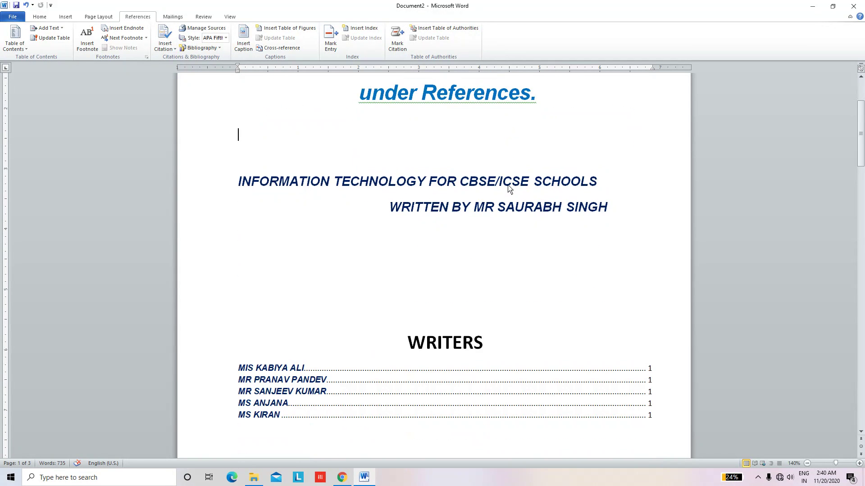
click(239, 182)
shift+click(601, 180)
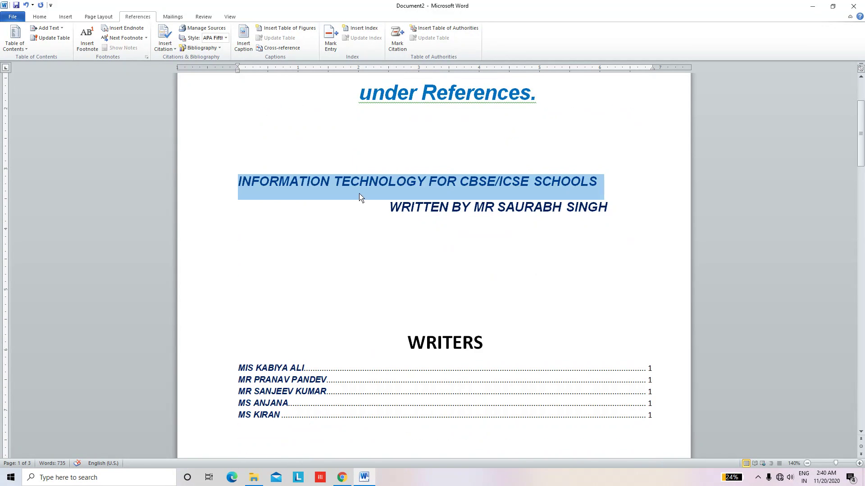
click(390, 208)
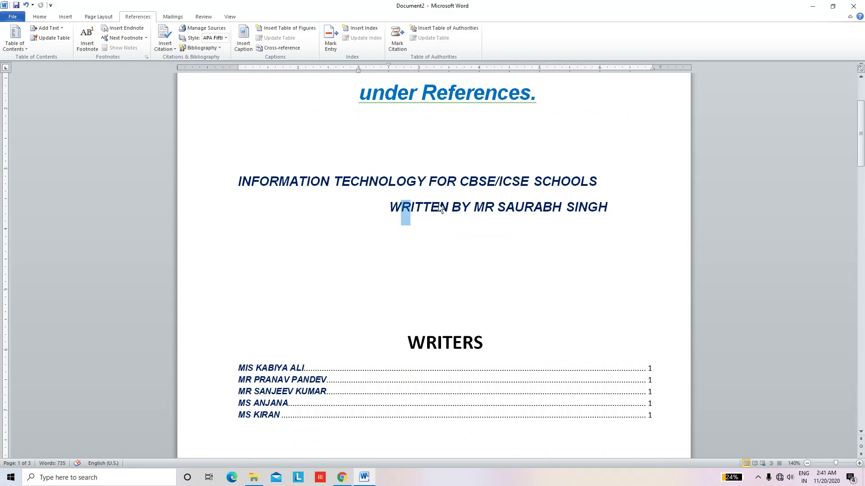
shift+click(608, 207)
click(614, 253)
scroll(615, 248, down, 2)
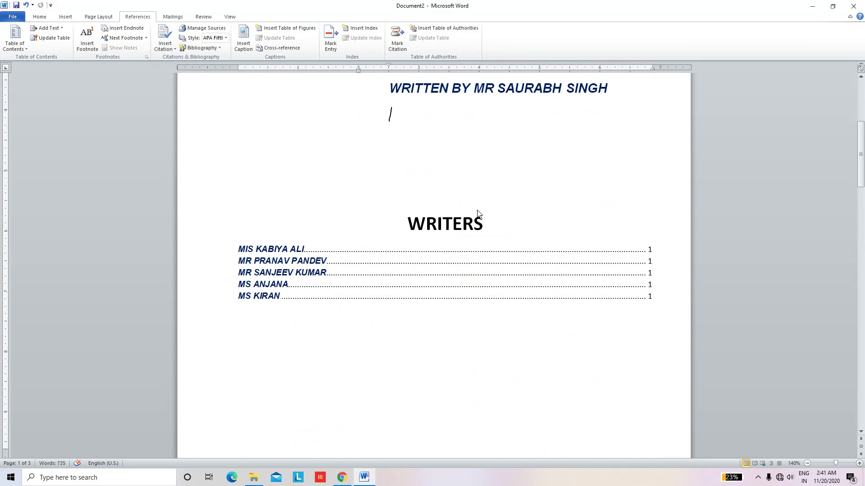
scroll(478, 213, down, 1)
scroll(442, 186, down, 1)
click(404, 137)
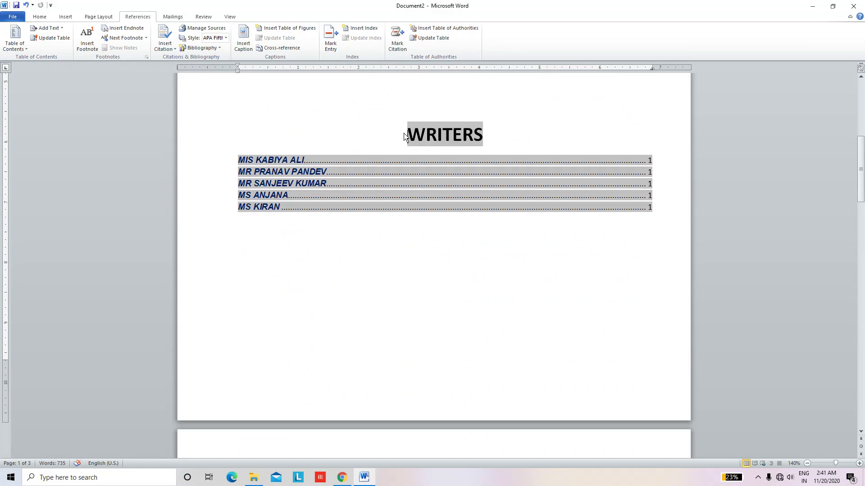
scroll(479, 134, up, 1)
click(488, 143)
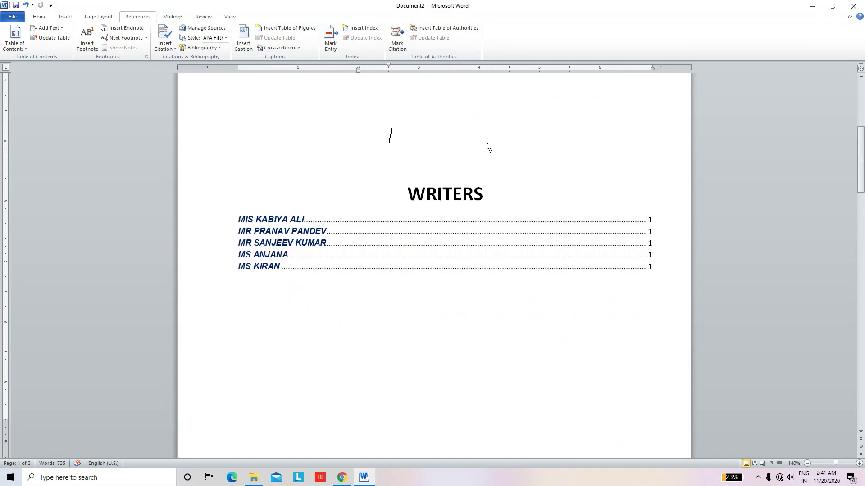
scroll(455, 162, up, 2)
scroll(456, 162, down, 2)
scroll(406, 176, down, 1)
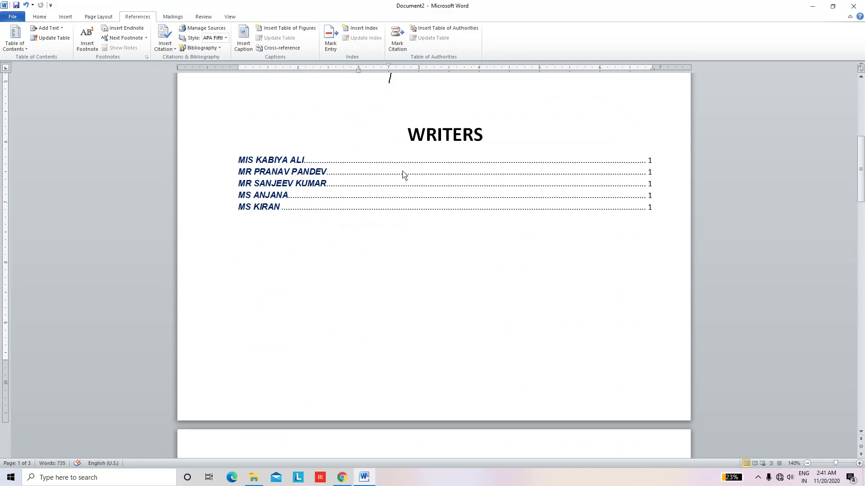
drag(390, 140, 504, 209)
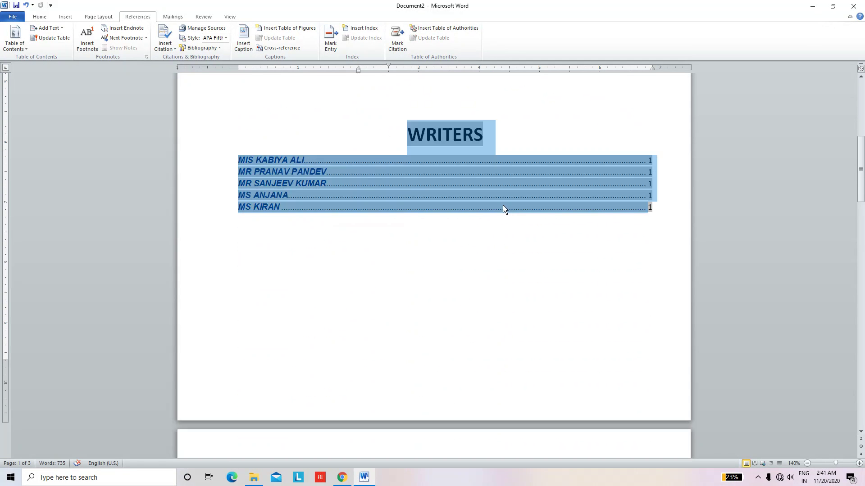
click(578, 254)
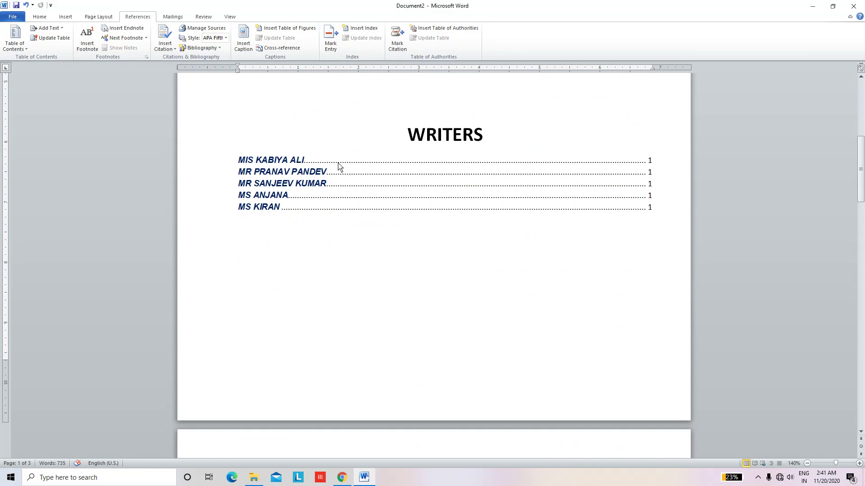
scroll(335, 220, down, 1)
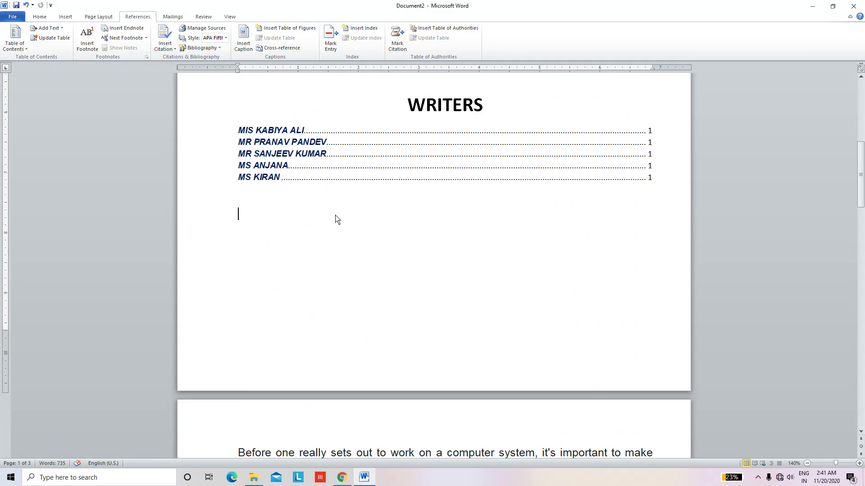
scroll(311, 153, down, 3)
scroll(320, 164, down, 3)
scroll(328, 167, down, 4)
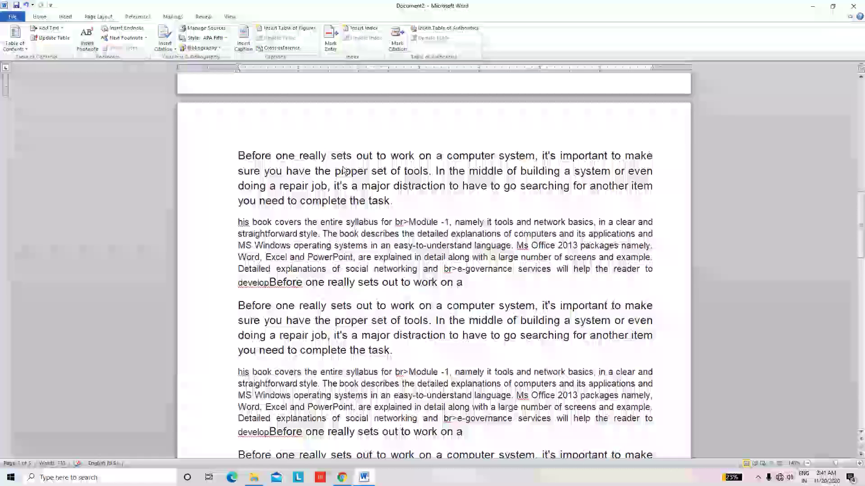
scroll(343, 170, down, 3)
scroll(345, 170, down, 6)
scroll(356, 172, down, 2)
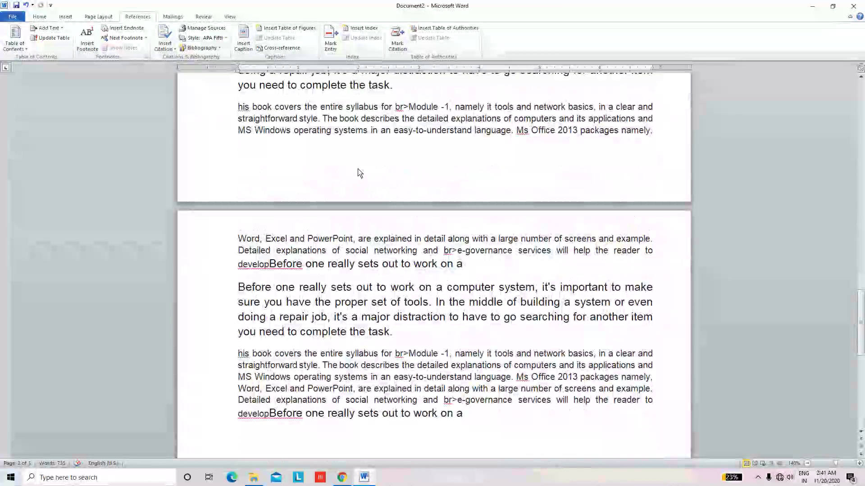
scroll(374, 178, up, 3)
scroll(388, 184, up, 3)
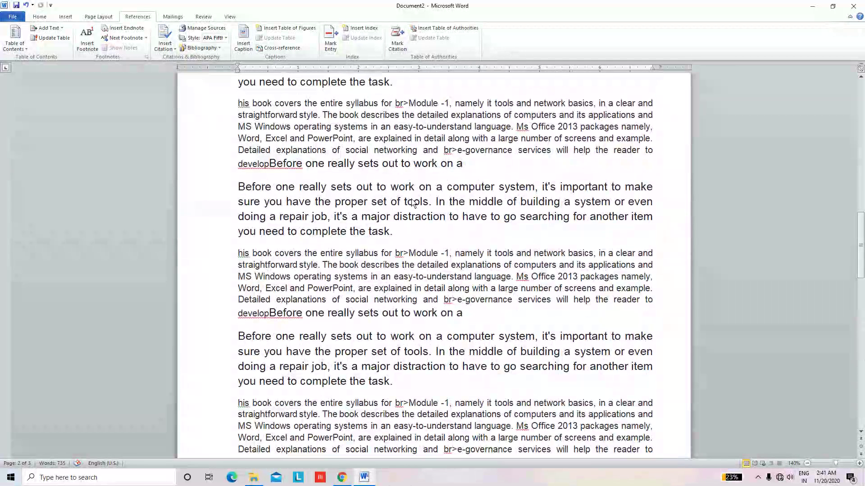
scroll(401, 193, up, 3)
scroll(414, 204, up, 3)
scroll(414, 204, up, 3)
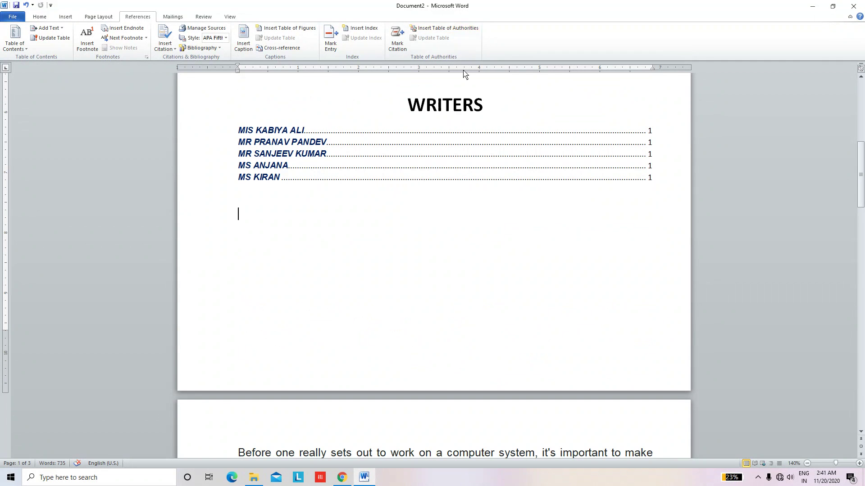
scroll(427, 236, down, 3)
scroll(427, 236, up, 3)
scroll(428, 235, up, 6)
scroll(408, 200, up, 2)
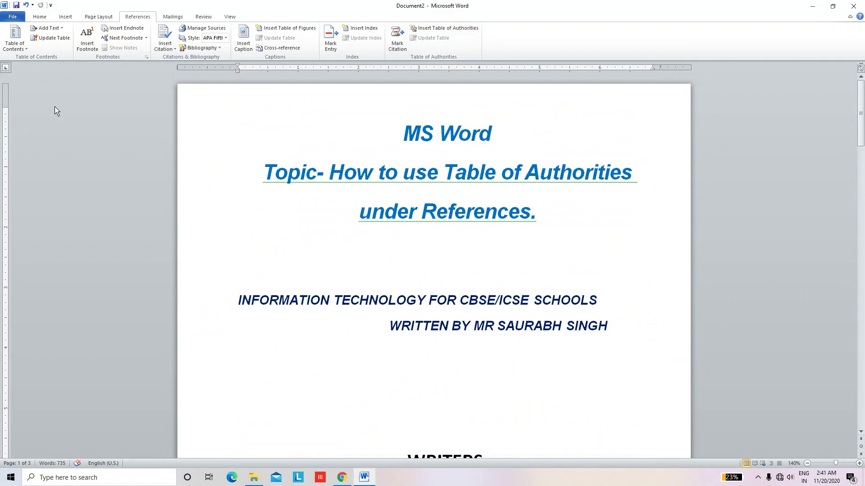
Step: Create a new blank document, Document3, from File > New
click(14, 20)
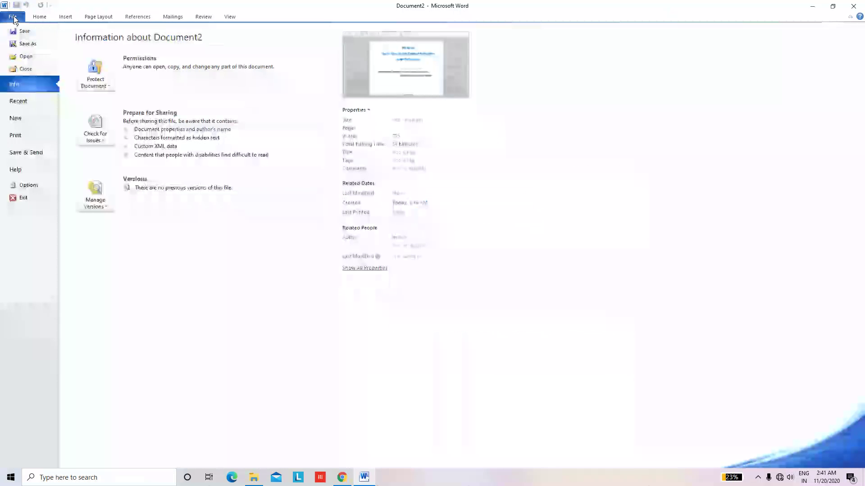
click(27, 119)
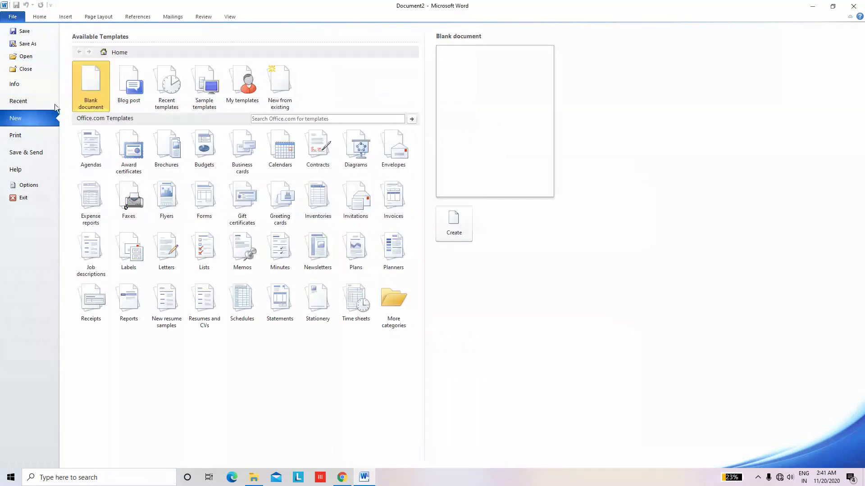
click(462, 233)
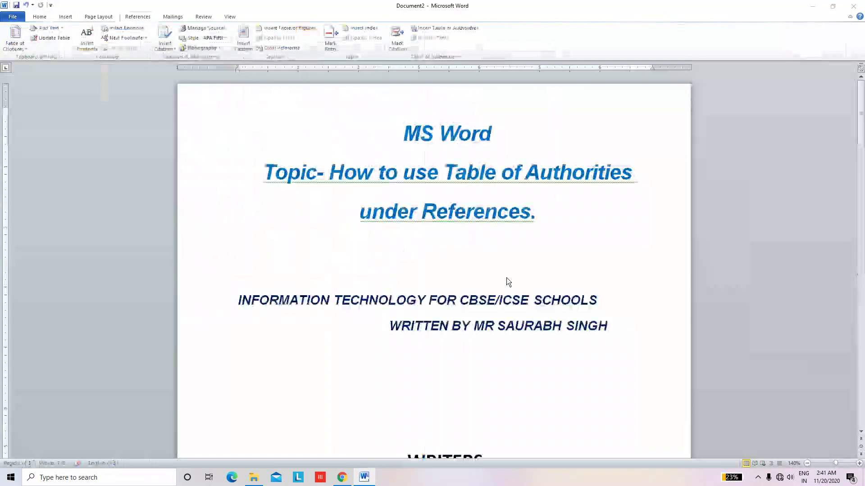
scroll(339, 224, down, 5)
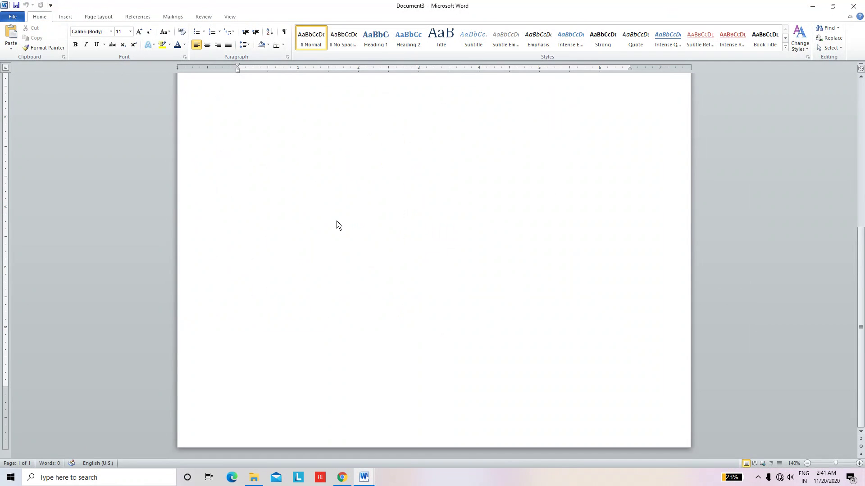
Step: Select and copy Document2's body paragraphs, then switch back to blank Document3
click(363, 477)
click(315, 439)
scroll(400, 355, down, 4)
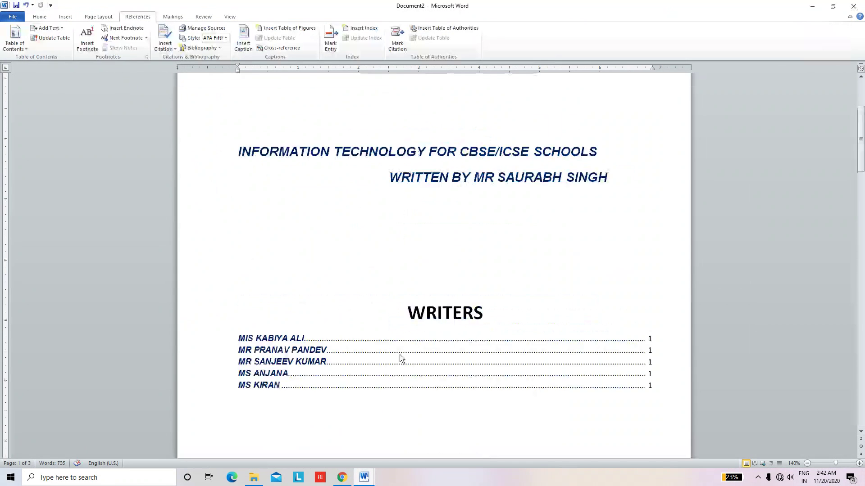
scroll(400, 356, down, 3)
scroll(400, 353, down, 4)
scroll(400, 353, down, 2)
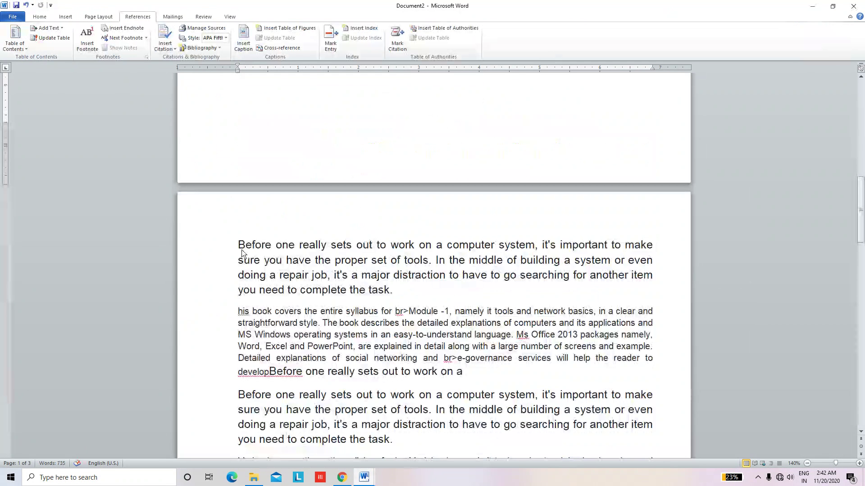
mouse_move(238, 246)
mouse_down()
mouse_move(441, 442)
mouse_move(502, 473)
mouse_move(657, 410)
mouse_up()
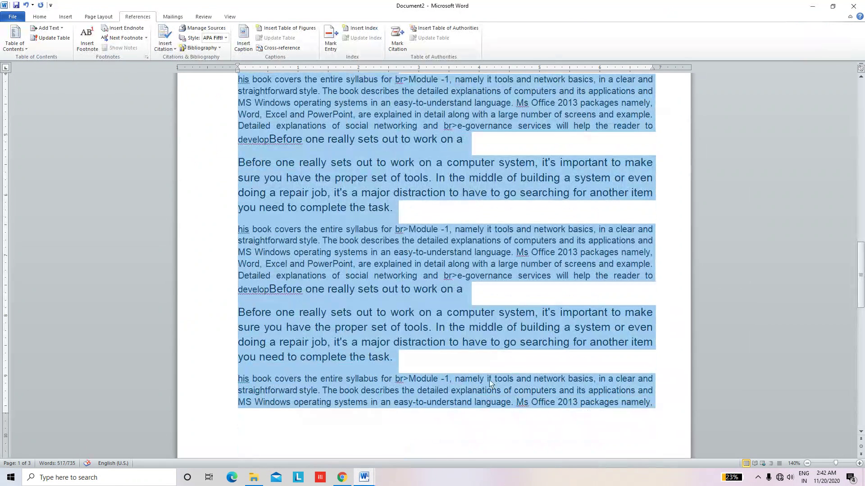
click(365, 479)
click(356, 439)
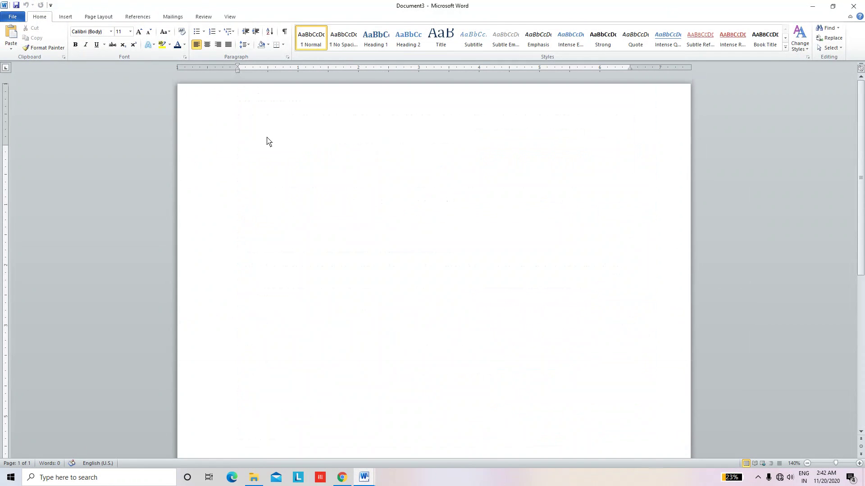
Step: Paste the body paragraphs into Document3 and add blank lines above the first paragraph
key(ctrl+v)
key(ctrl+v)
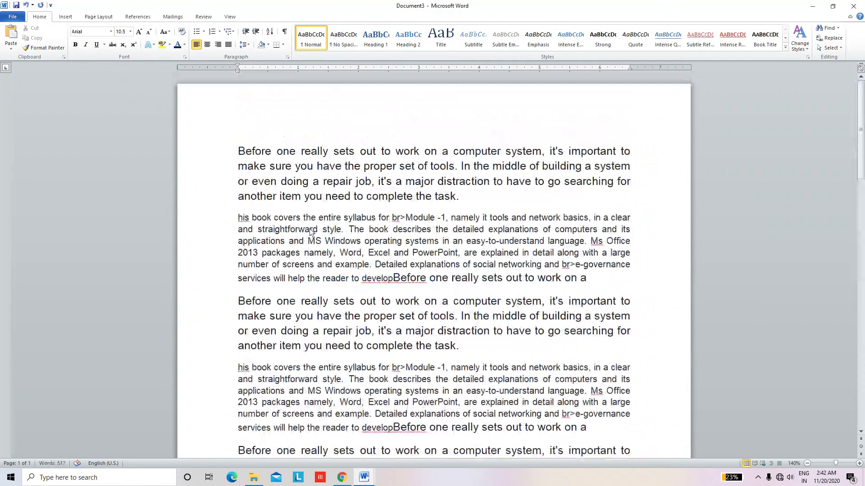
click(236, 150)
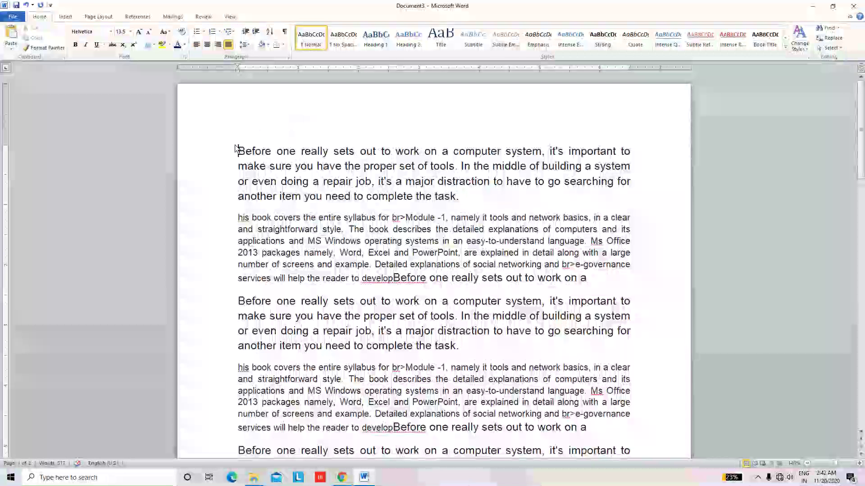
key(Return)
key(Return)
key(Return)
key(Return)
key(Return)
key(Return)
key(Return)
key(Return)
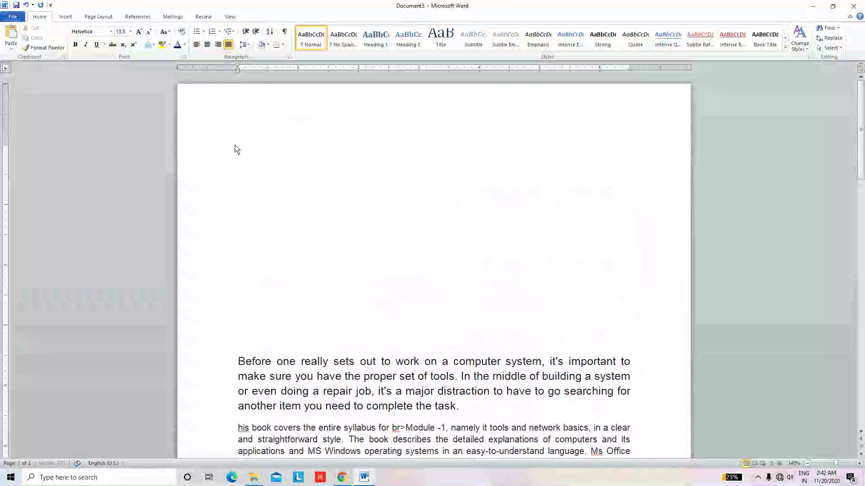
key(Return)
key(Return)
key(Return)
click(238, 149)
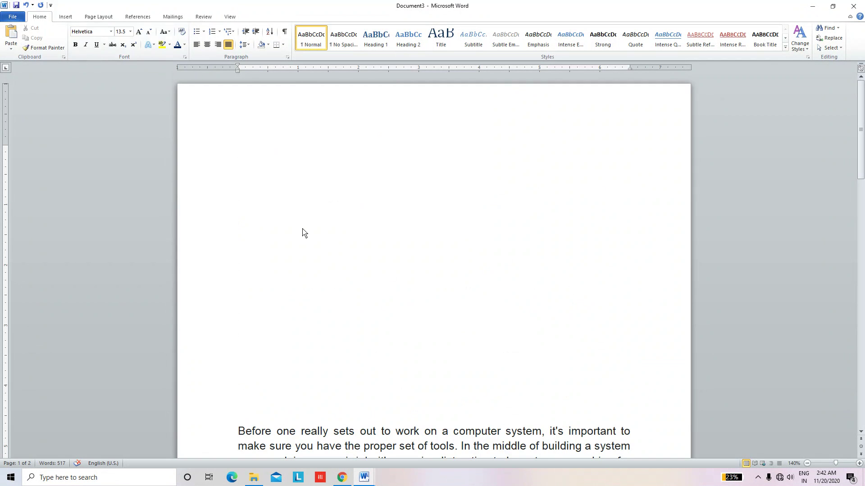
click(364, 477)
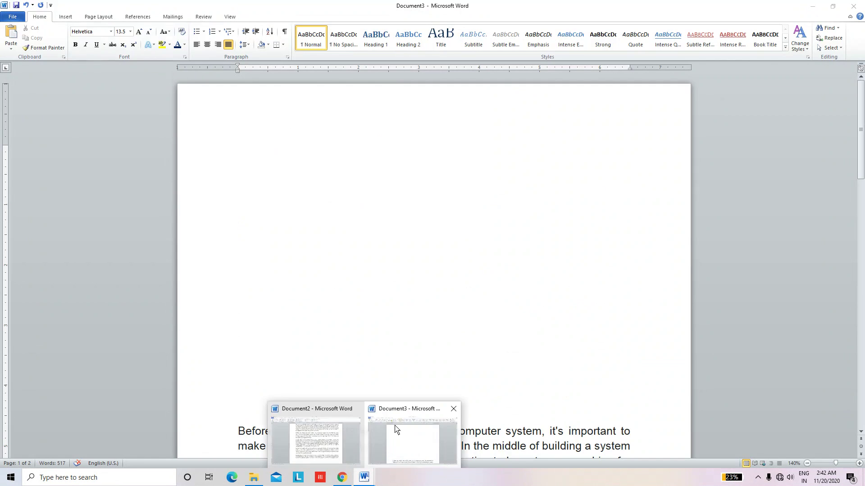
Step: In Document2, select and copy the two italic heading lines, then return to Document3
click(315, 439)
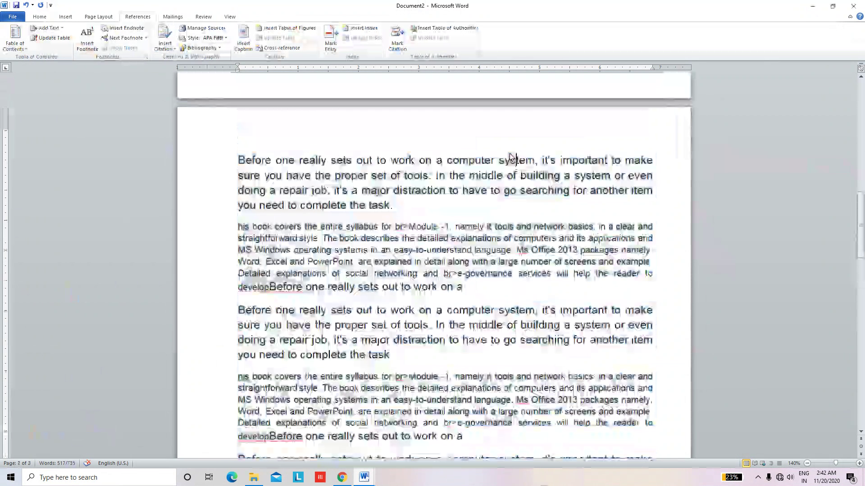
scroll(473, 158, up, 5)
scroll(456, 165, up, 4)
scroll(394, 154, up, 2)
scroll(310, 145, up, 2)
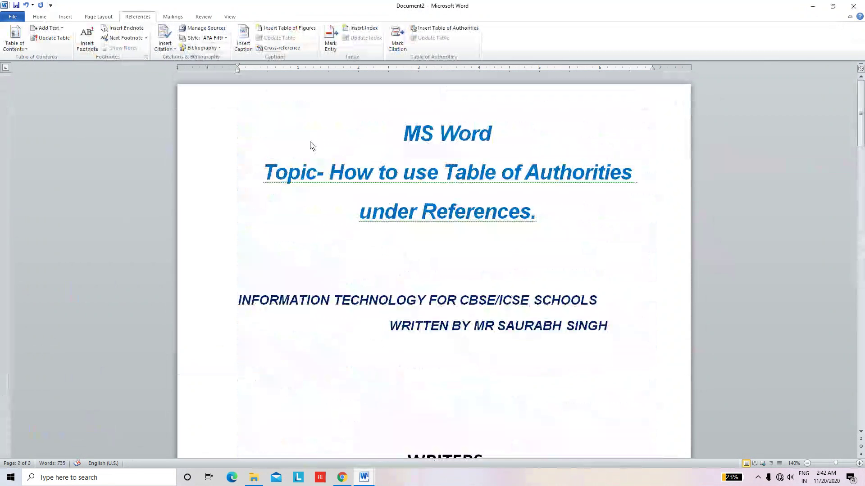
drag(402, 130, 563, 213)
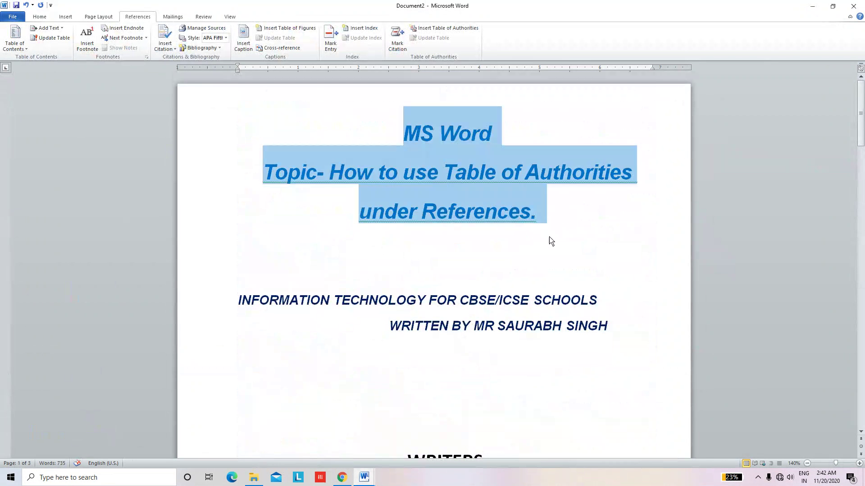
click(374, 288)
drag(234, 304, 593, 332)
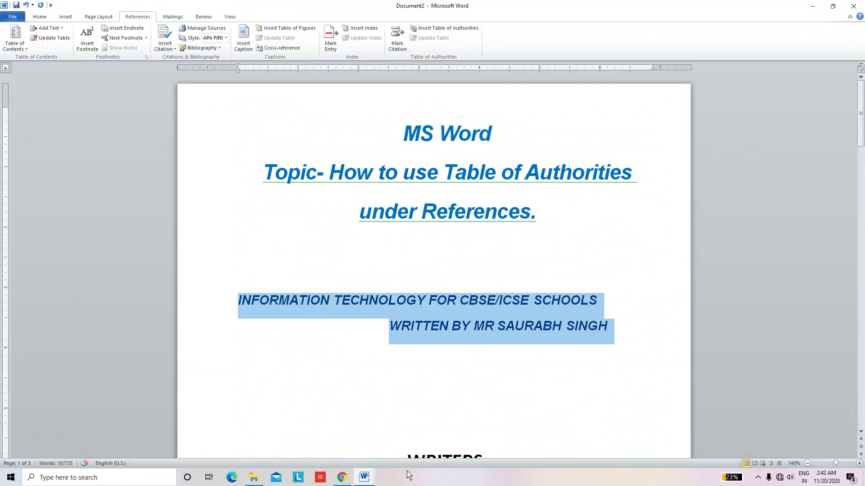
mouse_move(364, 477)
click(406, 428)
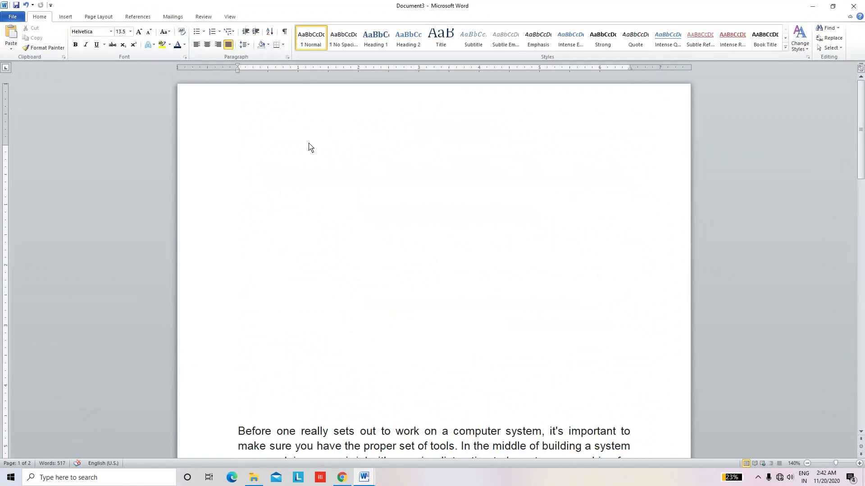
Step: Paste the two italic headings at the top and type the first two writer names
key(ctrl+v)
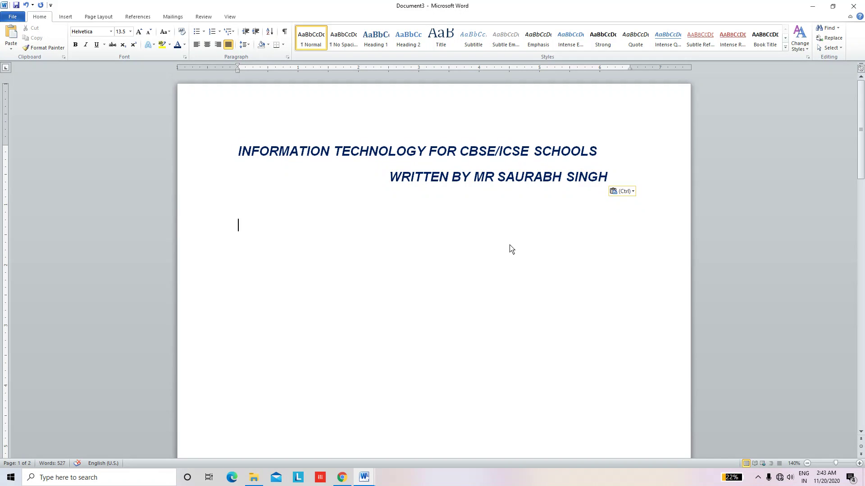
text(MSR)
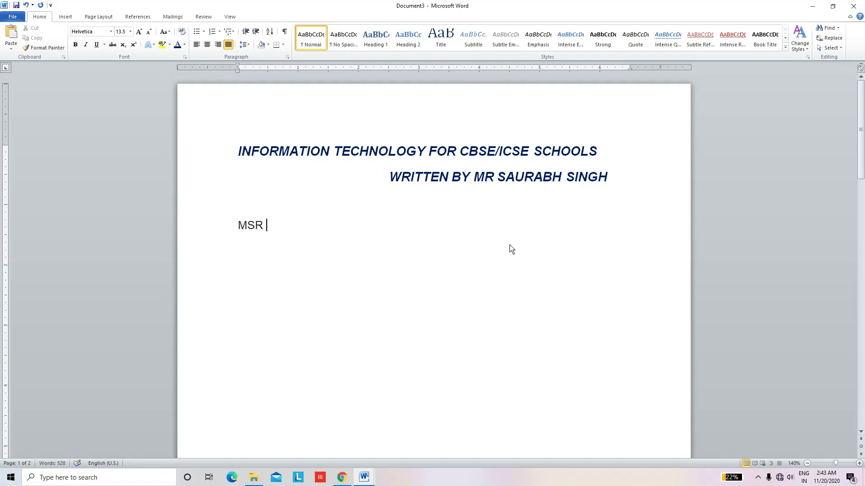
key(BackSpace)
key(BackSpace)
key(BackSpace)
text(R PA)
text(NRNAV )
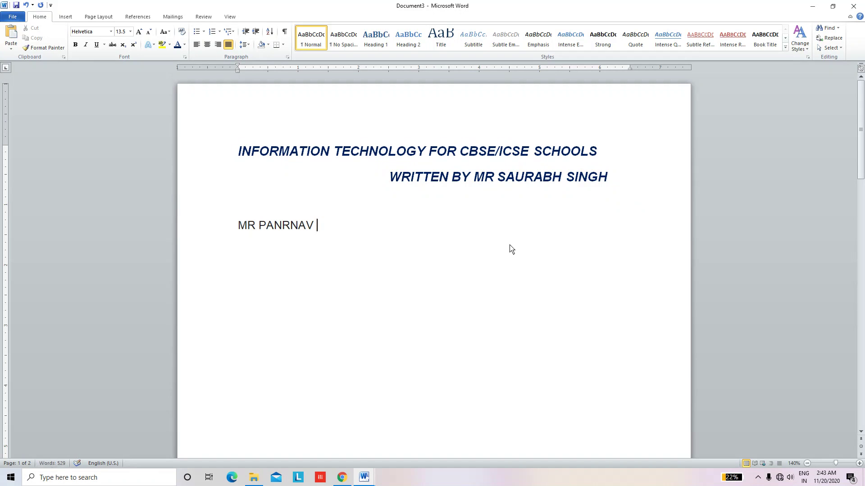
text(PANDE)
text(T)
key(BackSpace)
text(Y)
text(M)
text(S )
text(S)
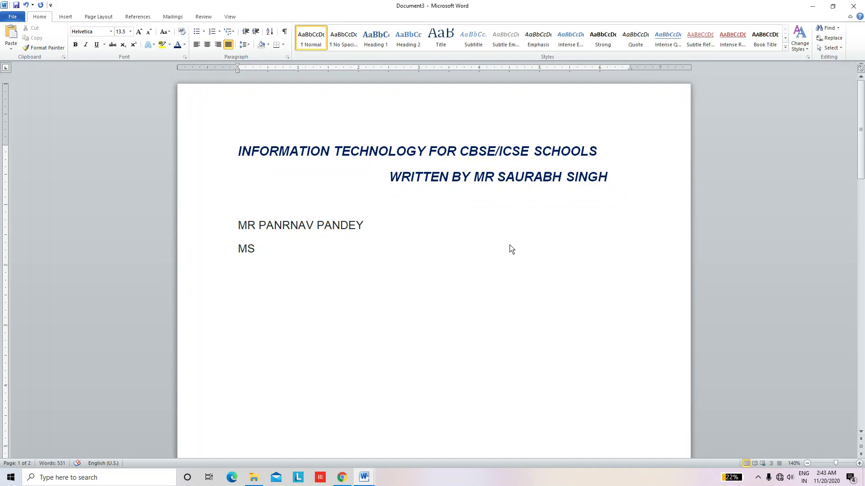
text(ANJNA)
Step: Type the remaining two writer names on their own lines and add an empty line below
key(Return)
text(ME)
key(BackSpace)
text(S )
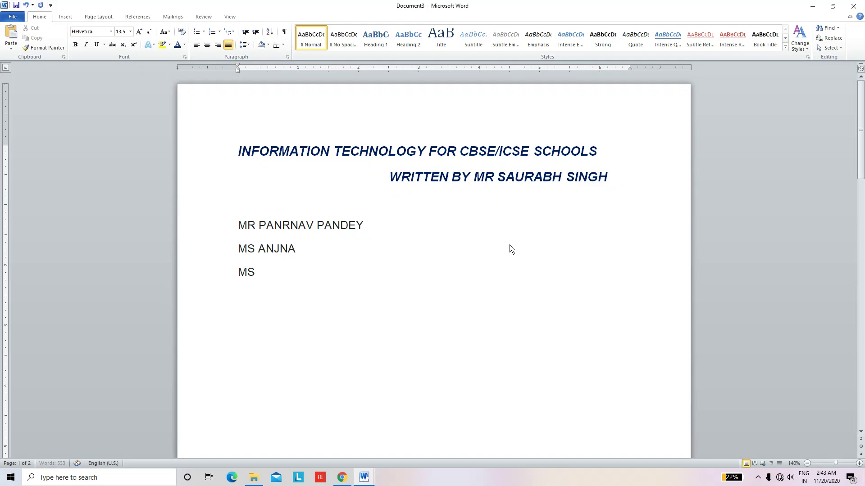
text(KA)
text(B)
text(IYA )
text(MR)
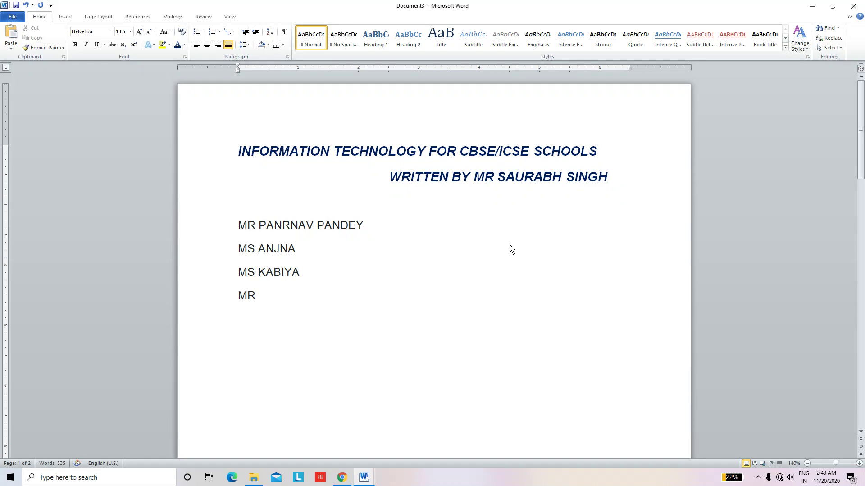
key(BackSpace)
text(ABHI)
text(JEET)
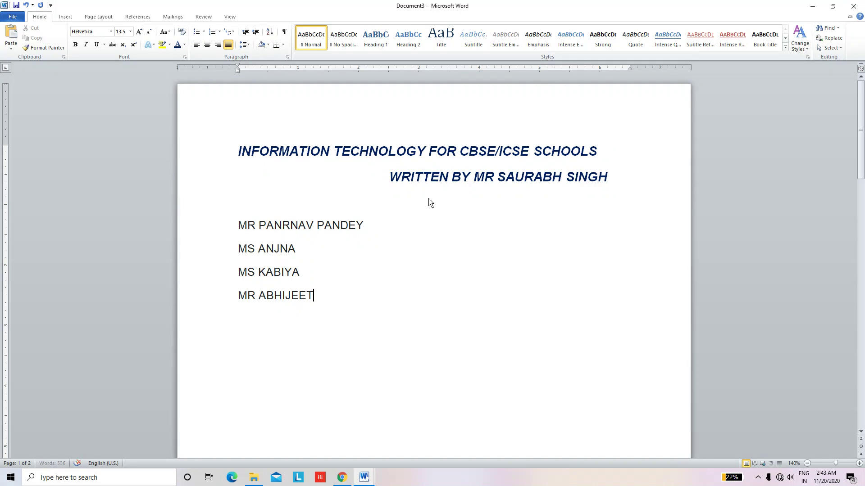
scroll(328, 320, down, 1)
key(Up)
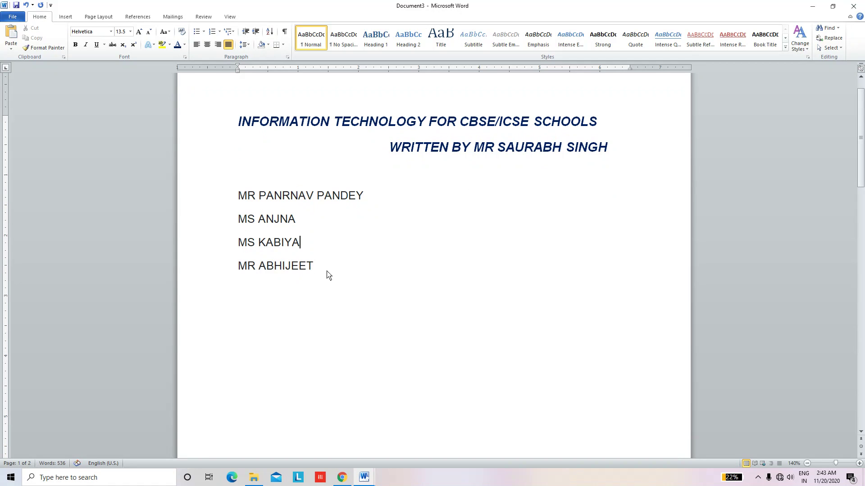
key(Down)
key(Return)
key(Return)
scroll(297, 223, down, 1)
scroll(301, 223, up, 2)
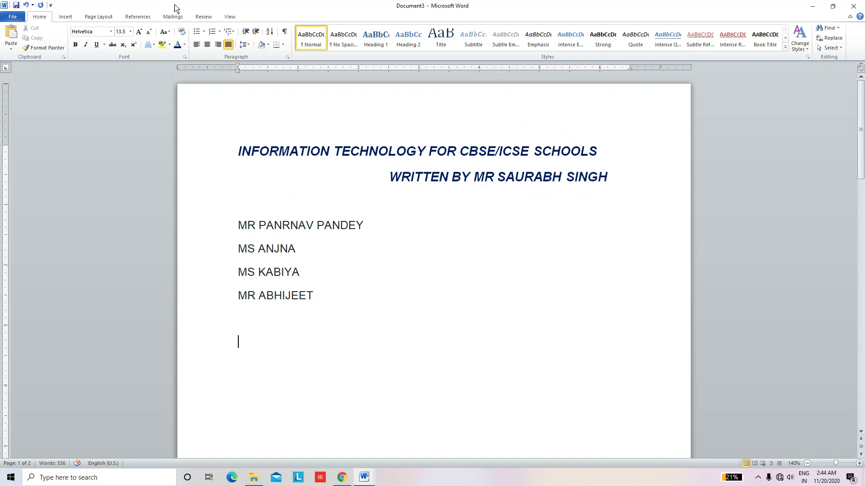
Step: Select the first writer name and open Mark Citation, keeping the WRITERS category
click(144, 19)
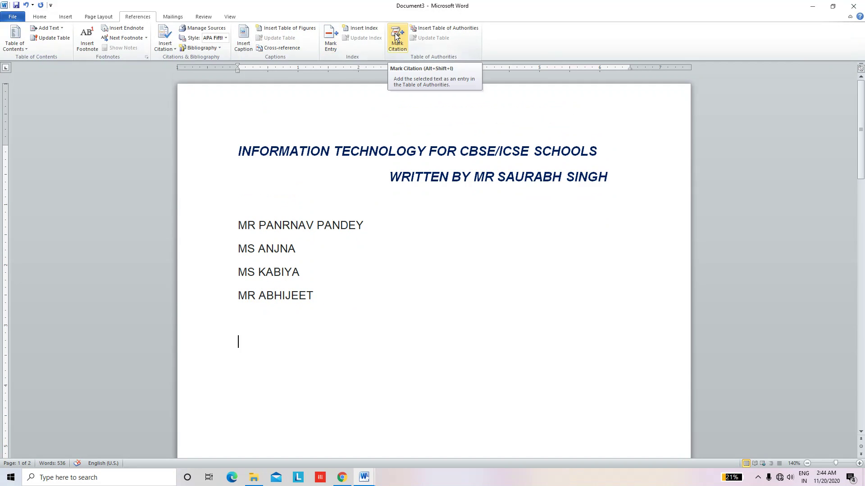
drag(366, 225, 239, 229)
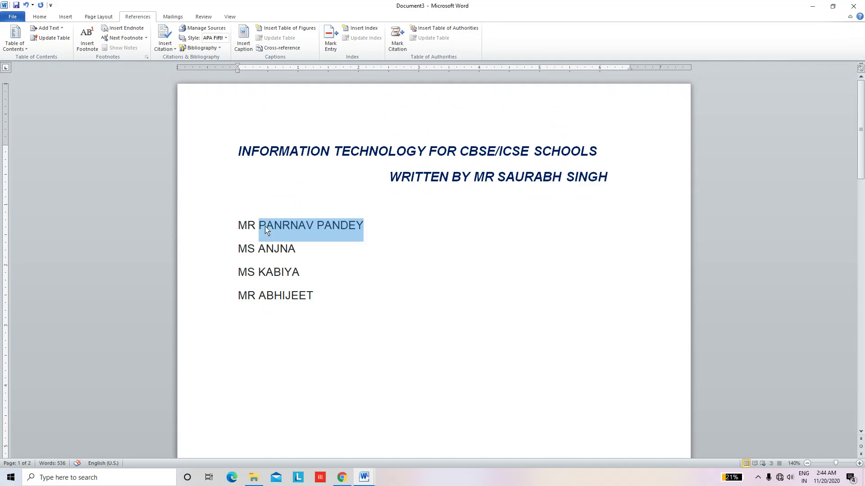
click(398, 44)
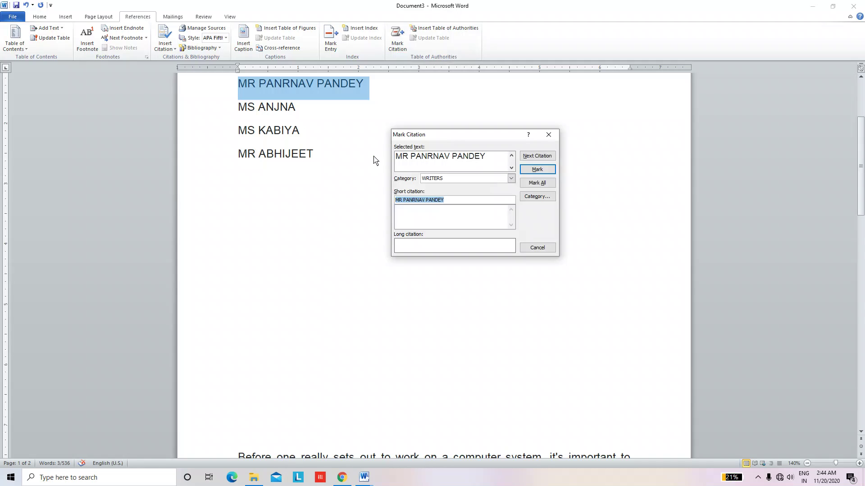
click(448, 180)
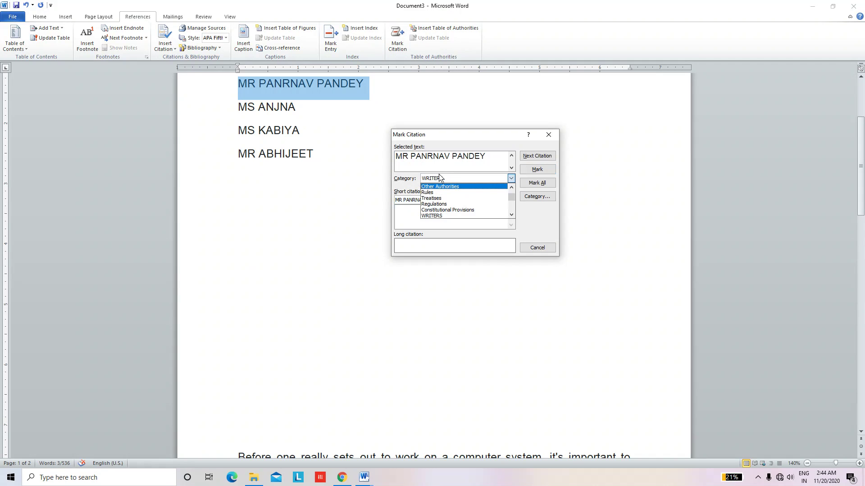
click(405, 185)
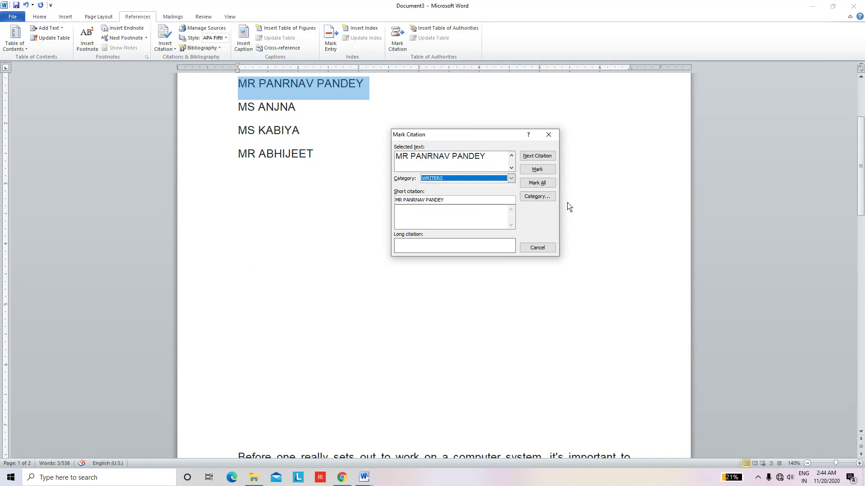
Step: Rename unused citation category 9 to 'Authers'
click(539, 200)
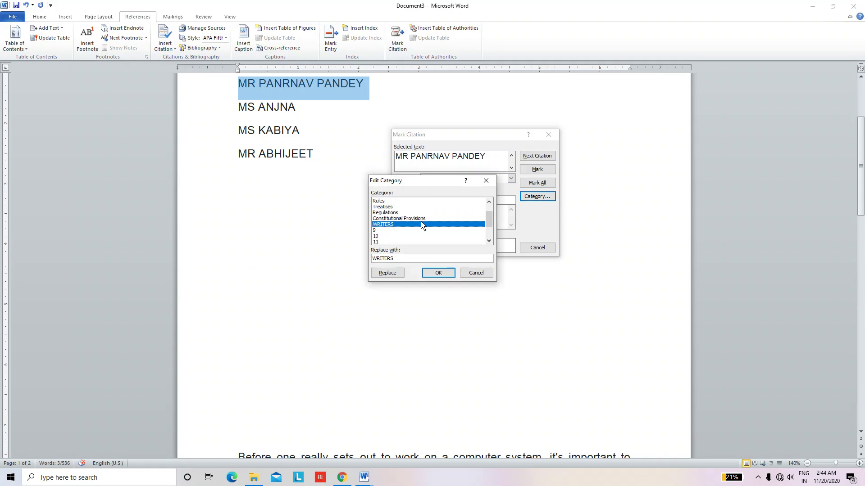
scroll(393, 238, down, 1)
scroll(393, 239, up, 1)
scroll(393, 239, up, 1)
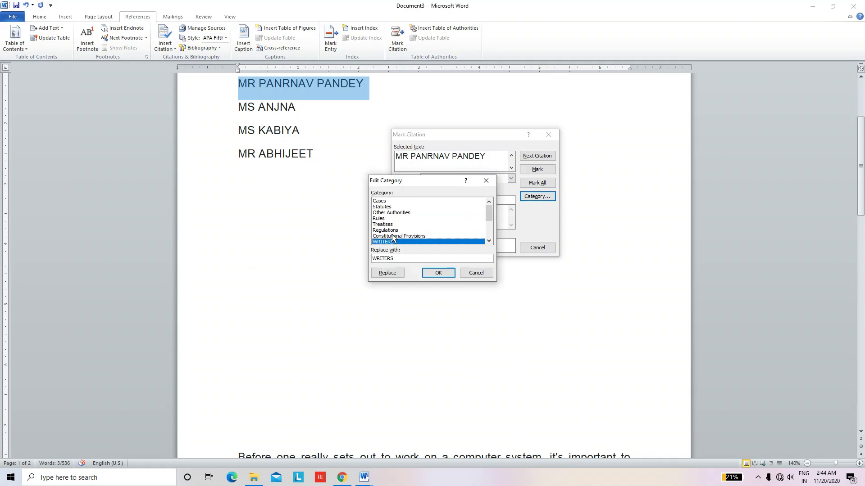
scroll(389, 230, down, 1)
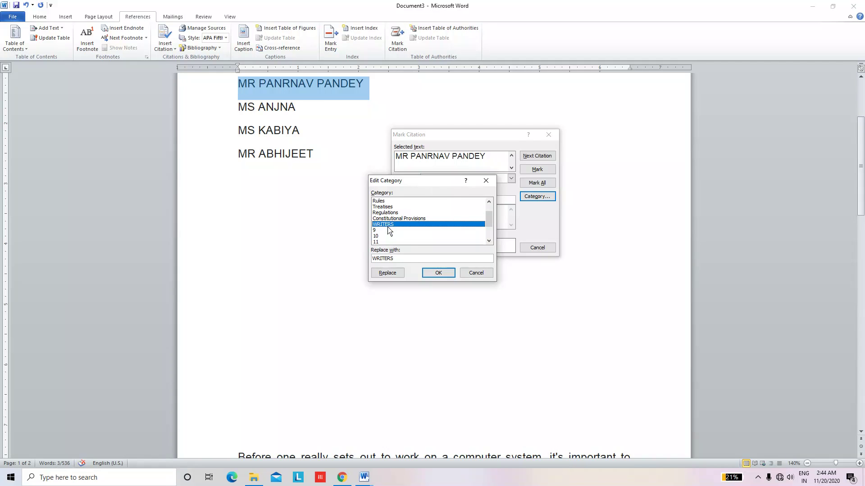
click(378, 230)
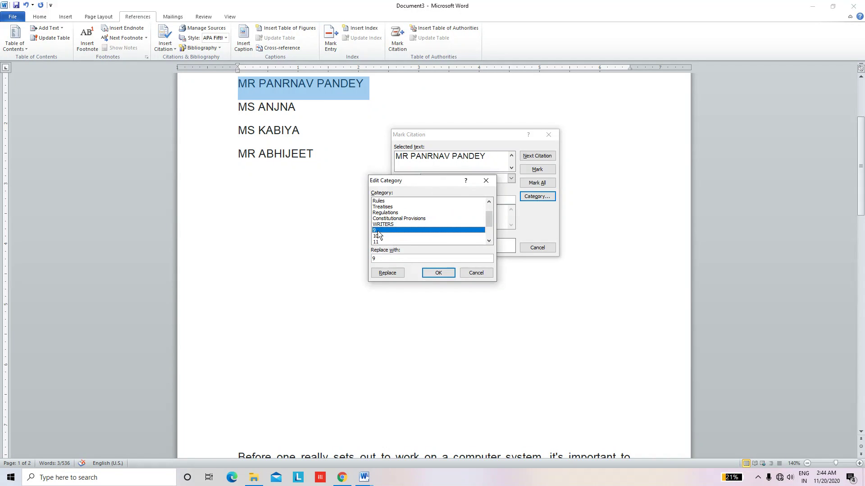
click(409, 259)
text(AU)
key(Caps_Lock)
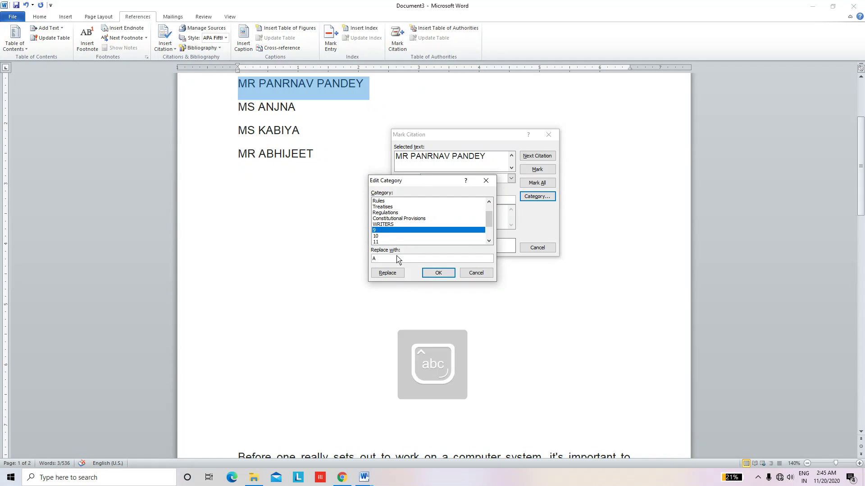
text(ther)
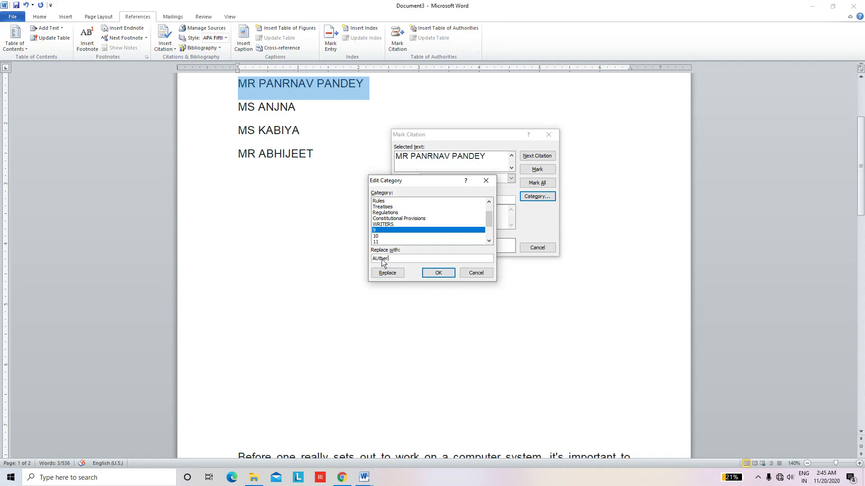
key(Left)
key(Left)
key(Left)
text(s)
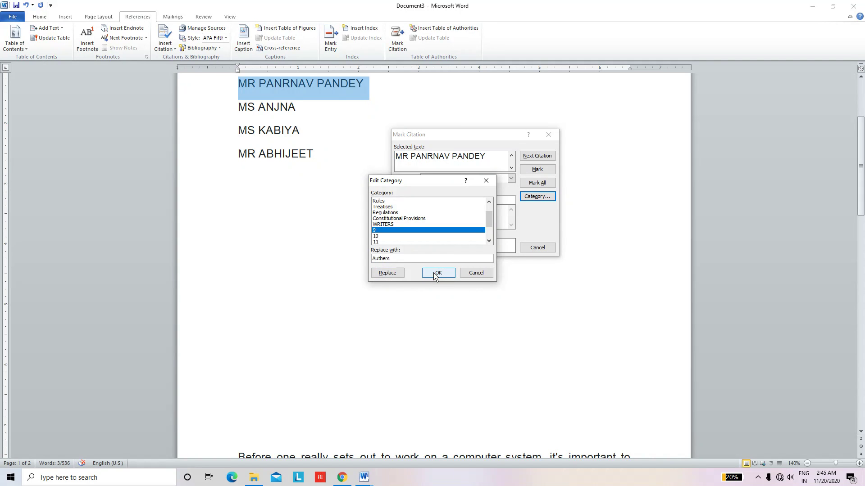
click(387, 272)
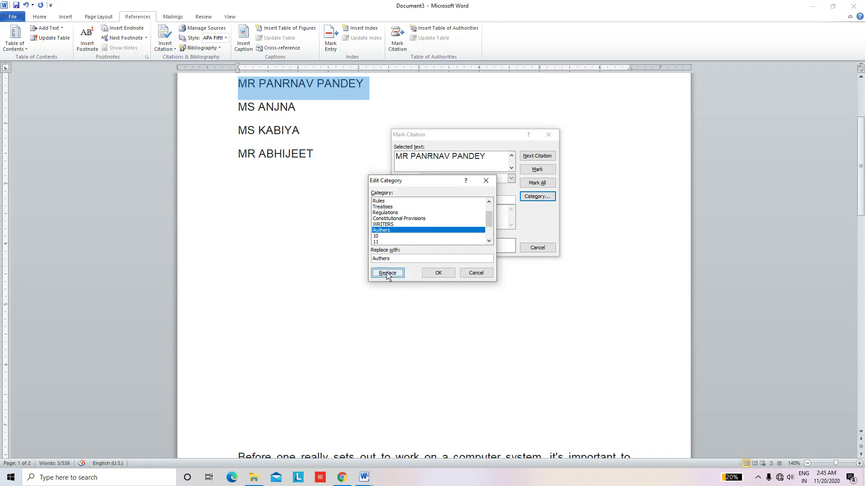
click(438, 274)
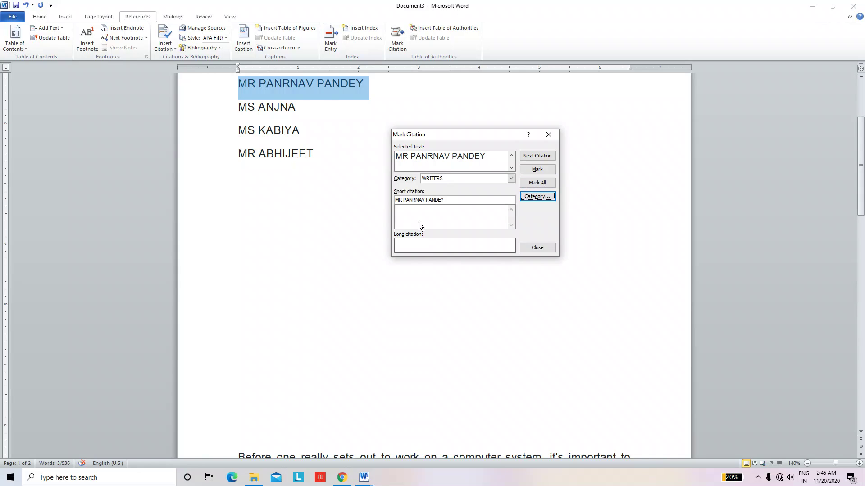
Step: Mark the first writer name as a citation in the Authers category
click(416, 200)
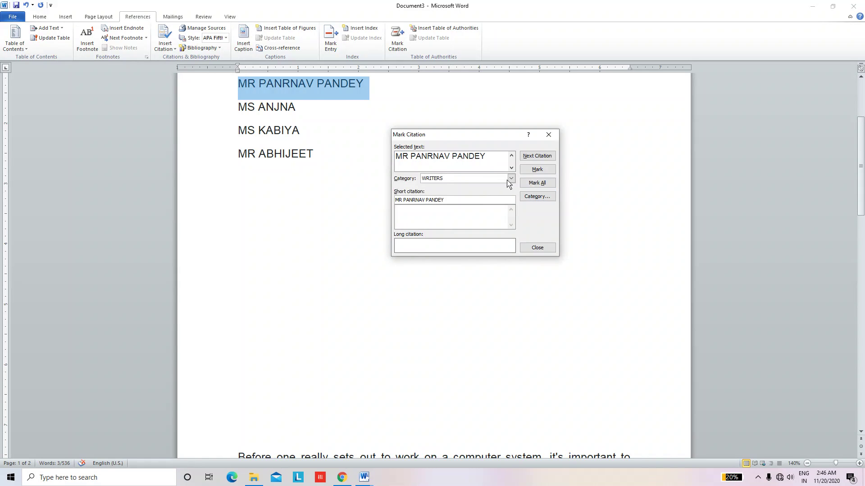
click(465, 179)
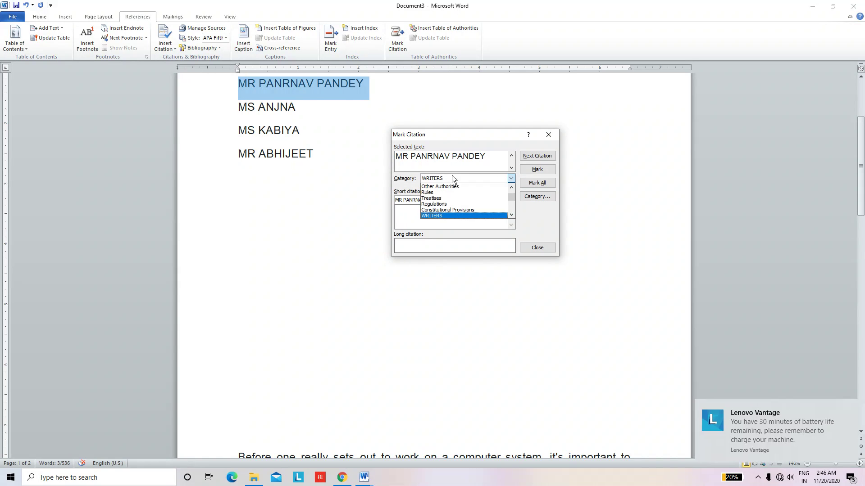
scroll(454, 219, down, 2)
click(452, 216)
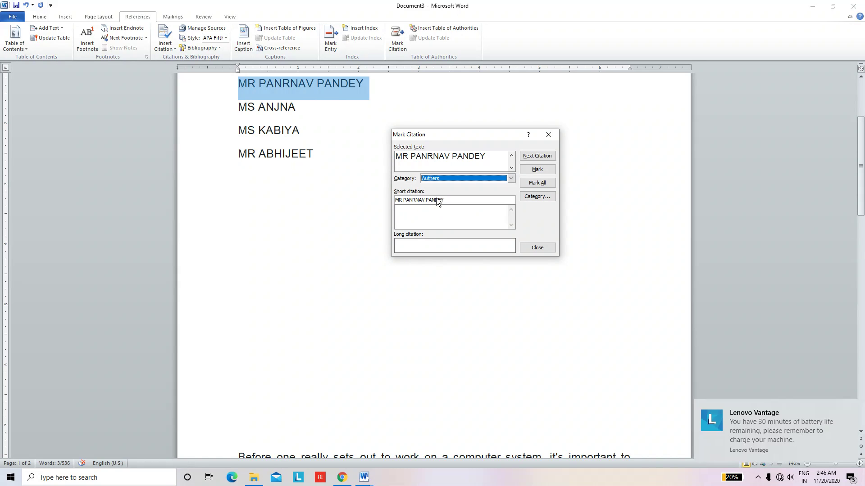
click(455, 179)
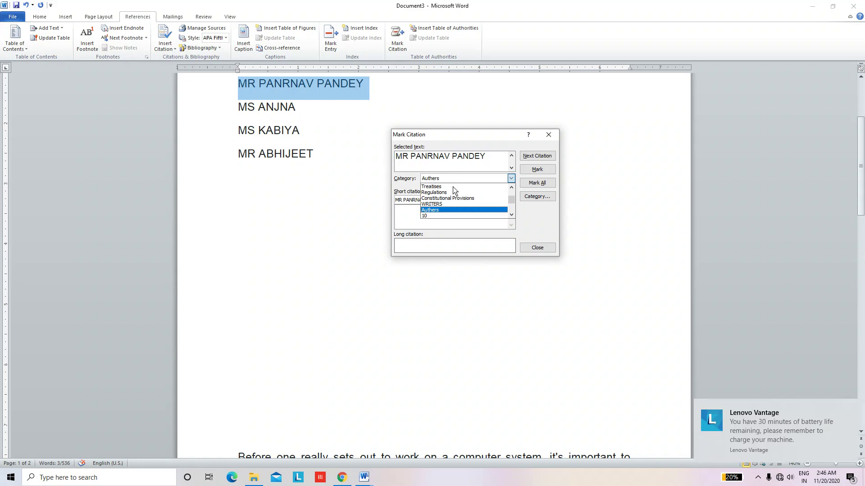
scroll(446, 212, down, 3)
scroll(444, 214, up, 2)
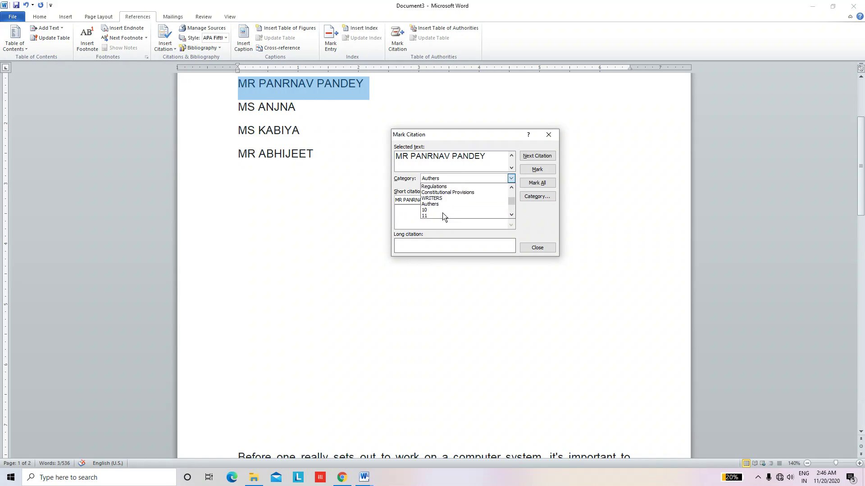
scroll(444, 205, up, 1)
scroll(441, 198, down, 1)
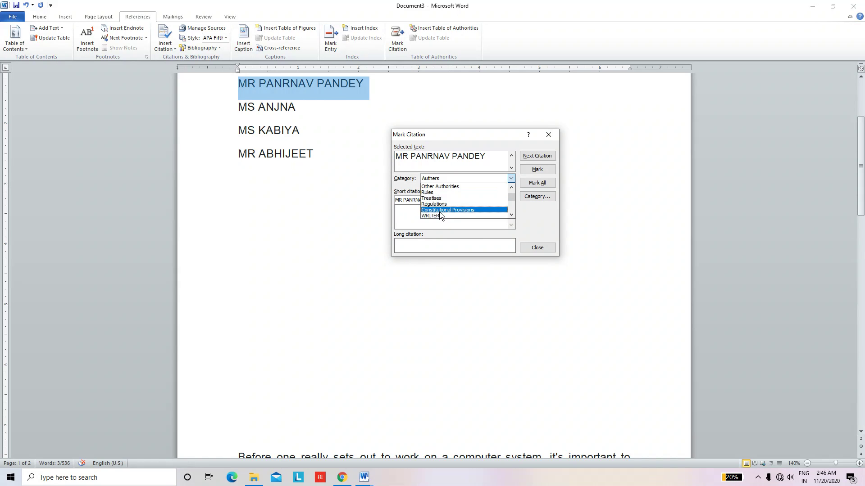
scroll(443, 212, down, 1)
scroll(438, 187, up, 1)
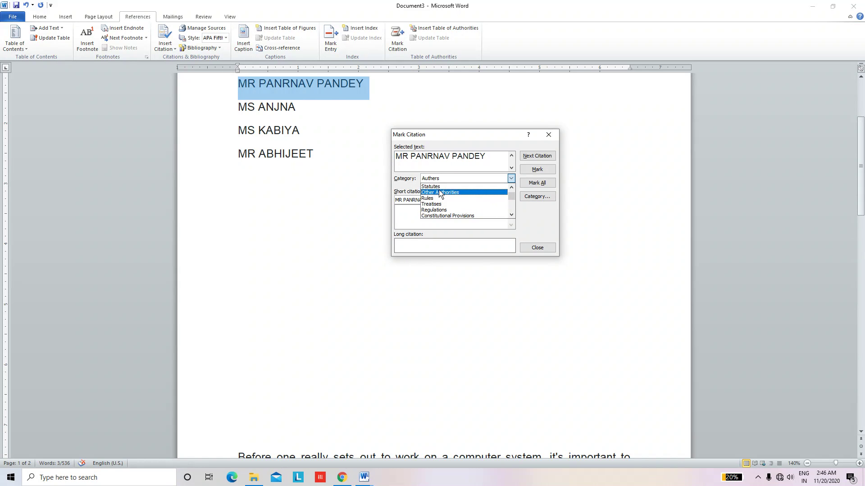
scroll(437, 194, up, 2)
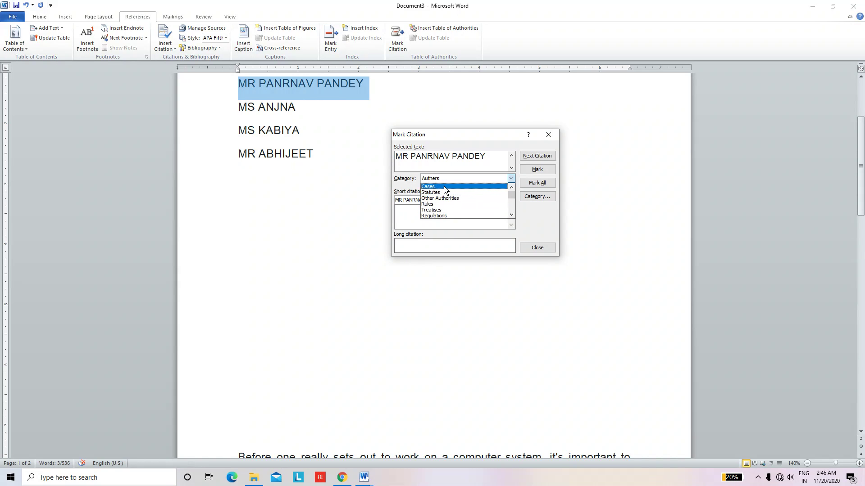
scroll(439, 194, down, 1)
scroll(443, 218, down, 2)
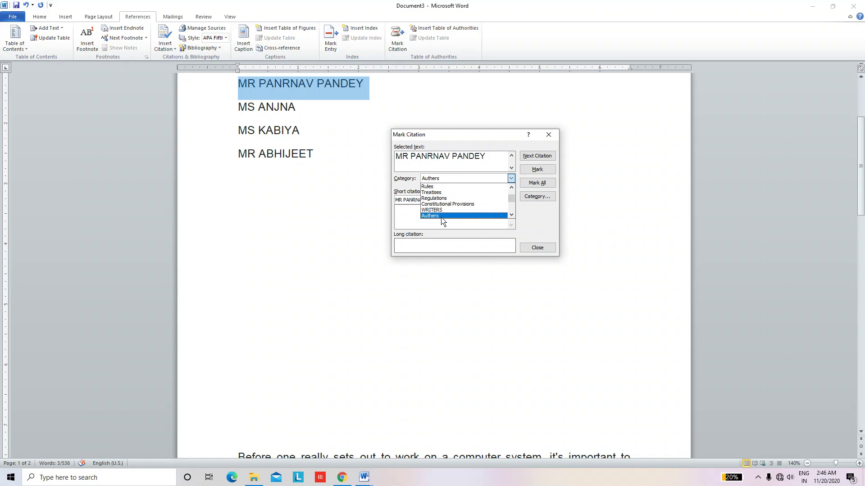
click(440, 217)
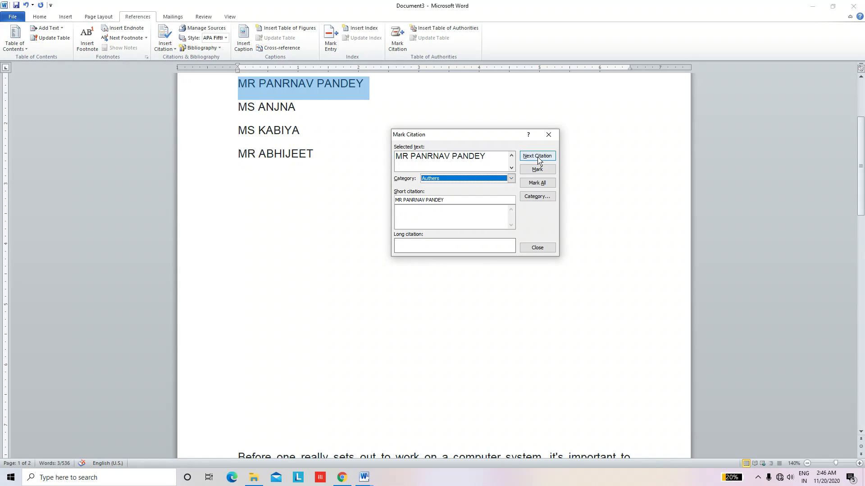
click(543, 171)
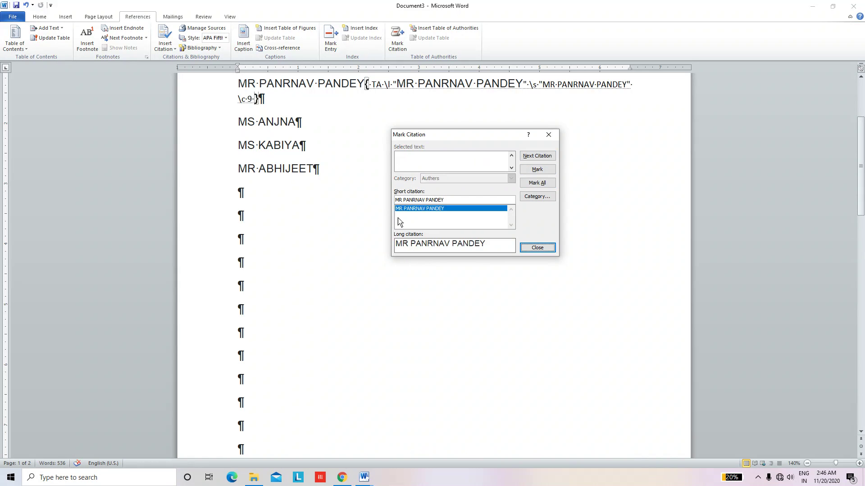
click(538, 248)
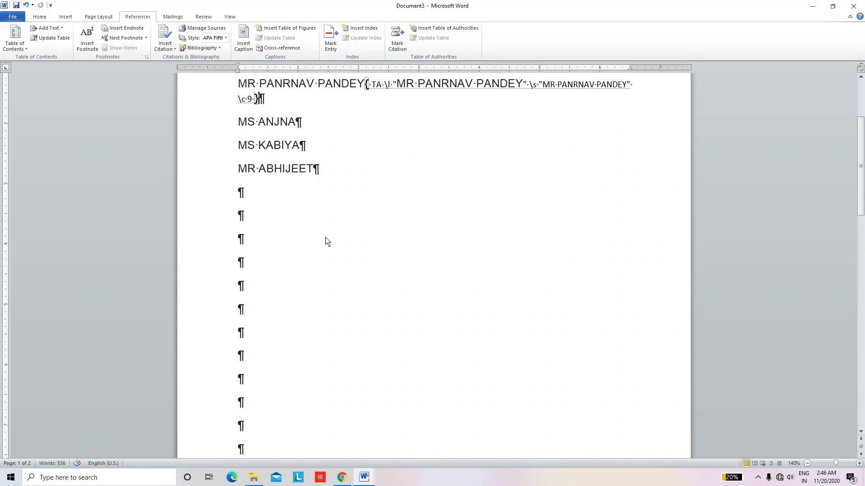
Step: Mark the second writer name as an Authers citation
scroll(324, 241, up, 2)
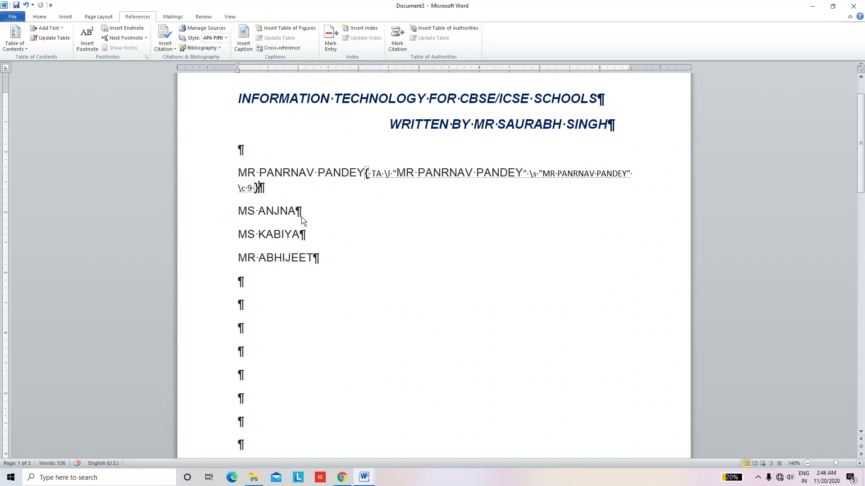
drag(295, 212, 240, 214)
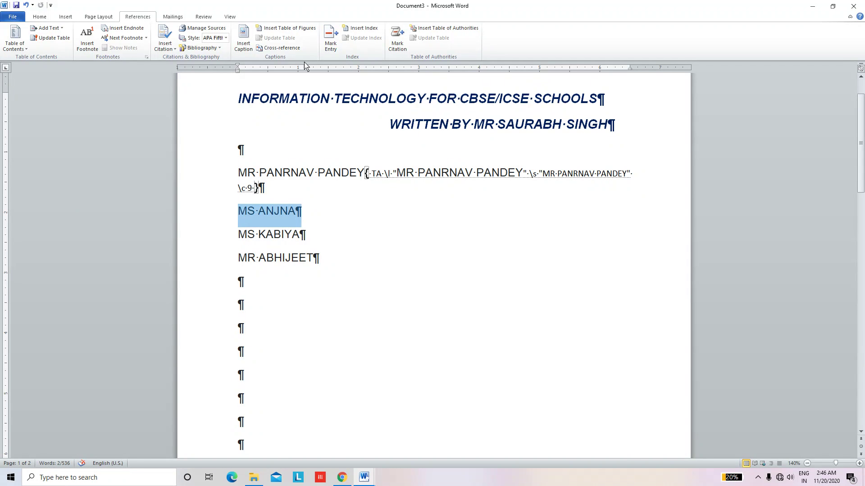
click(397, 43)
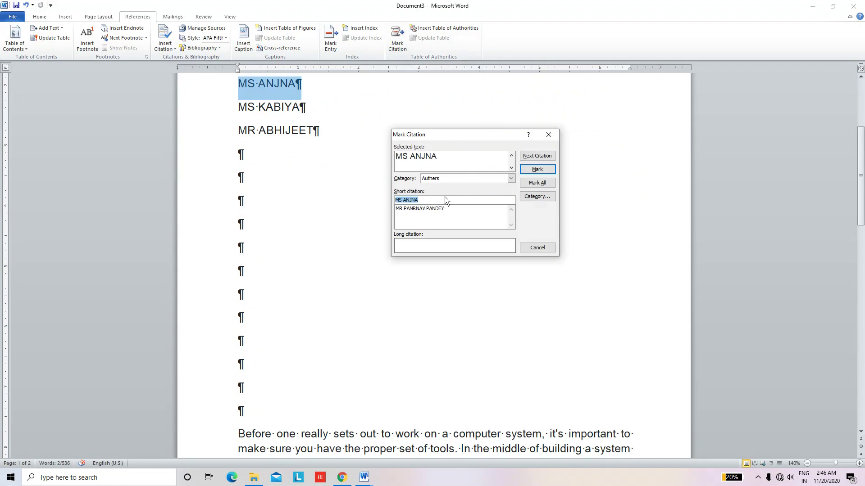
click(466, 178)
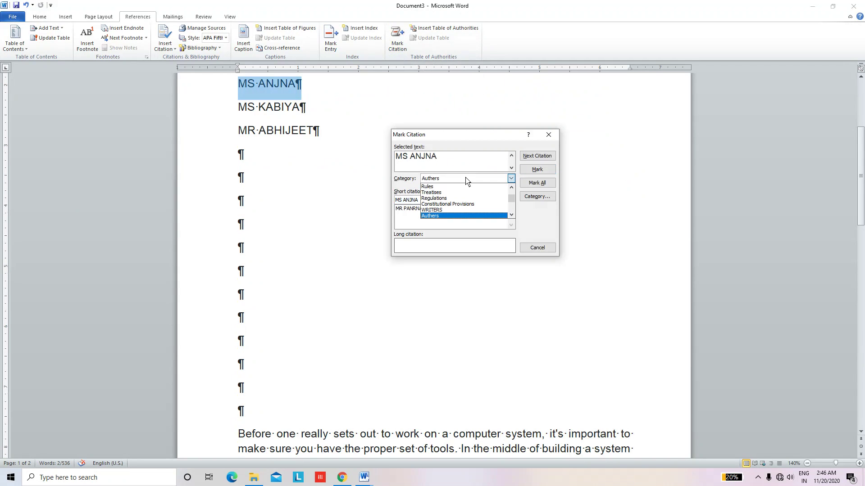
click(438, 216)
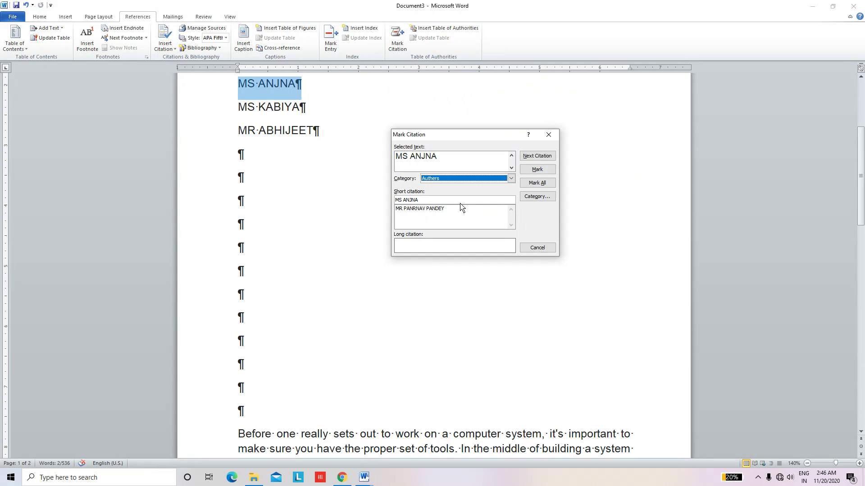
click(537, 169)
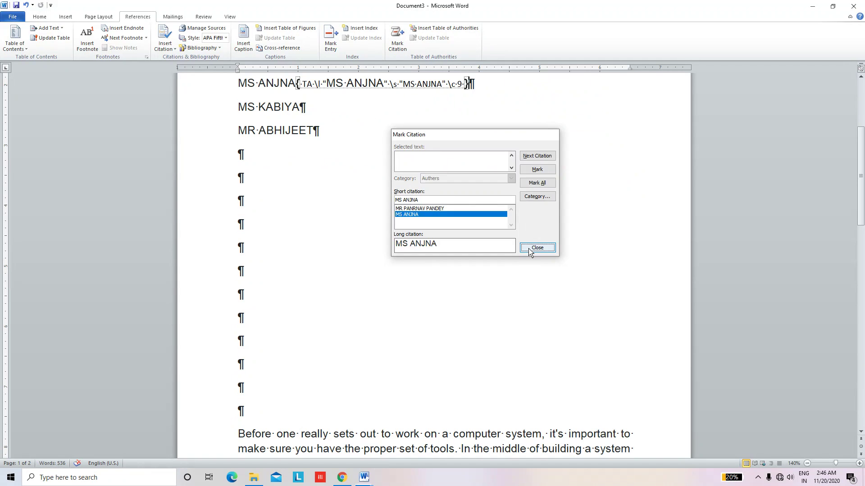
click(537, 247)
Step: Mark the third and fourth writer names as Authers citations
scroll(307, 180, up, 1)
triple_click(300, 160)
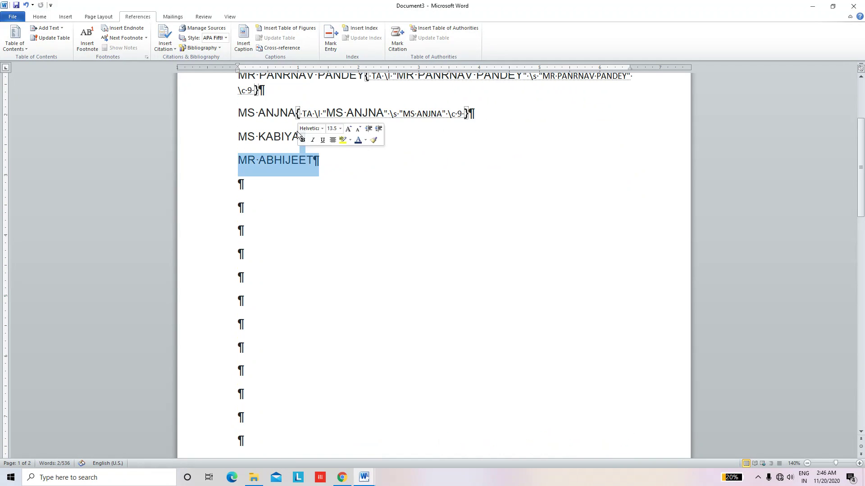
click(297, 135)
drag(306, 137, 239, 137)
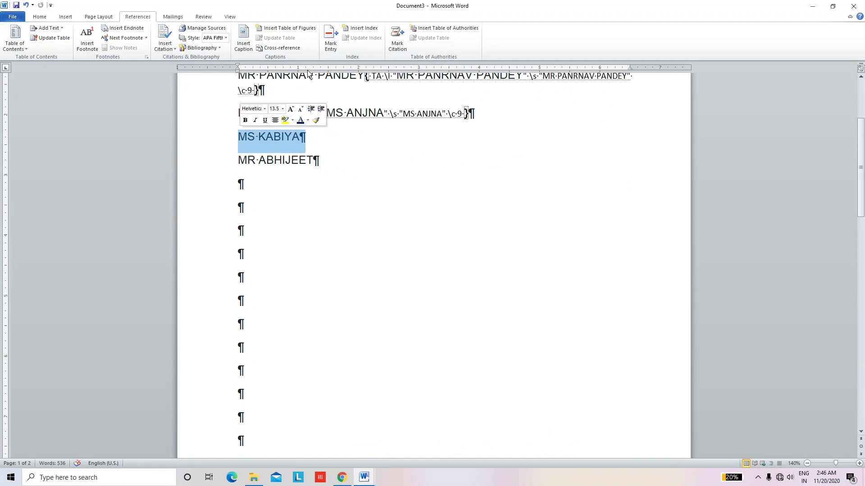
click(398, 37)
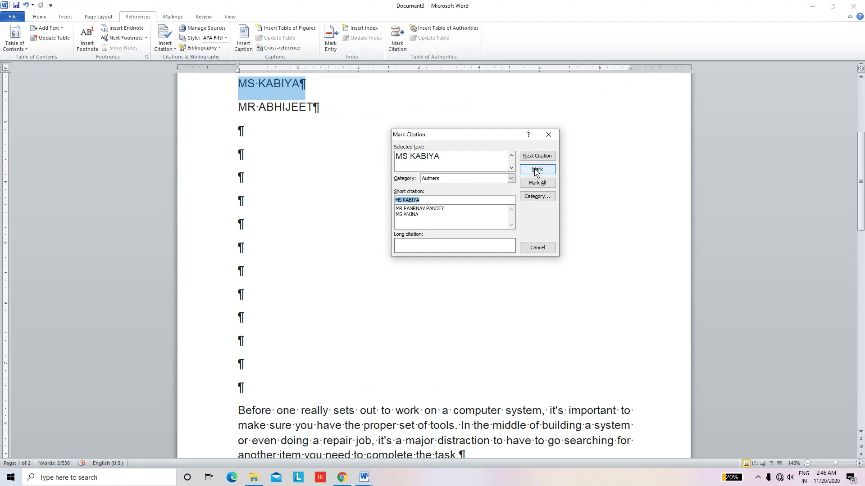
click(551, 170)
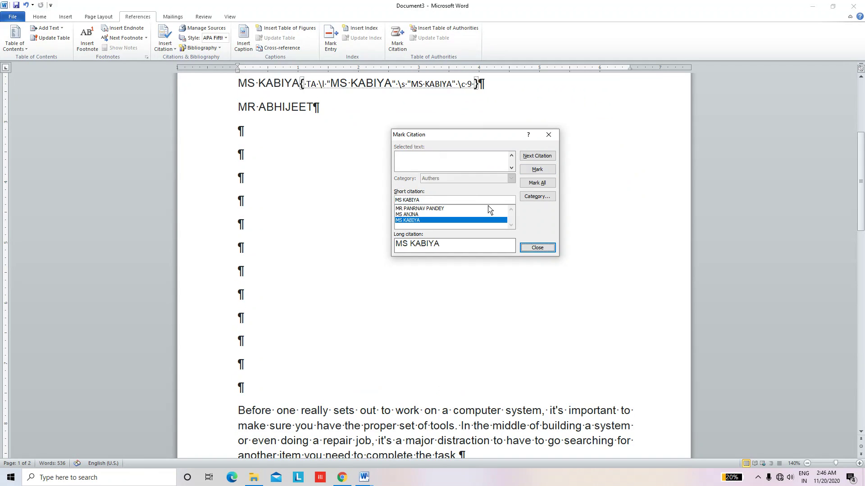
click(536, 248)
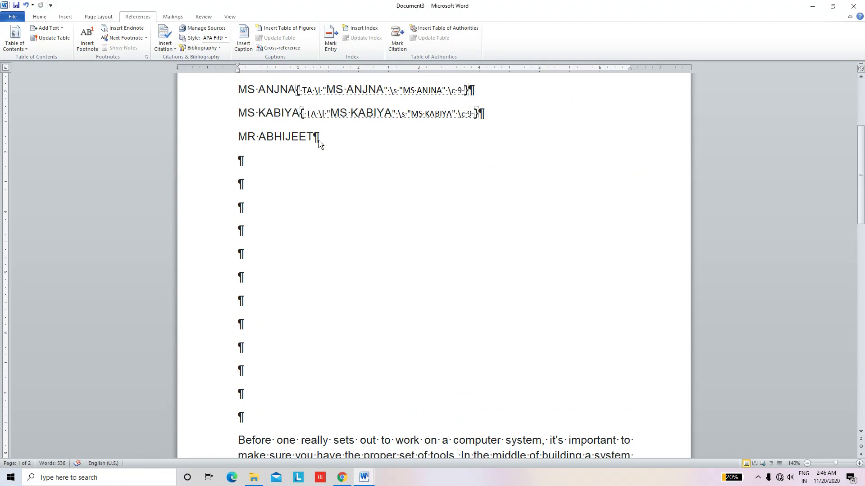
drag(315, 137, 224, 137)
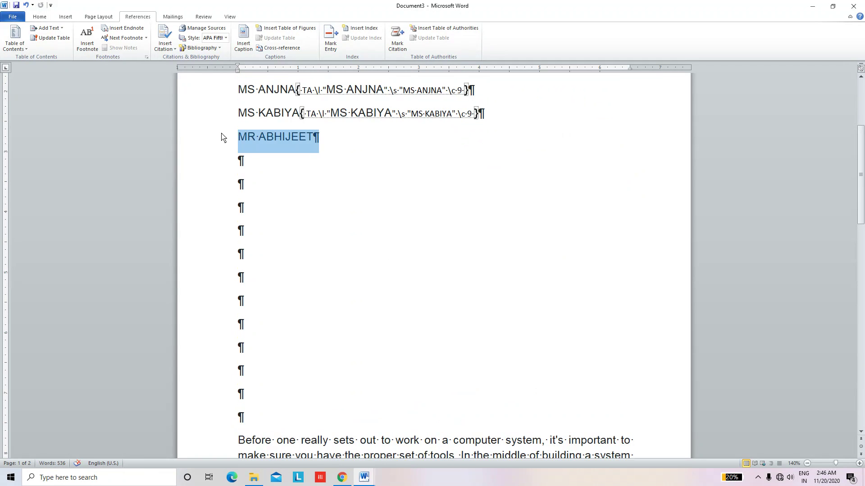
click(403, 45)
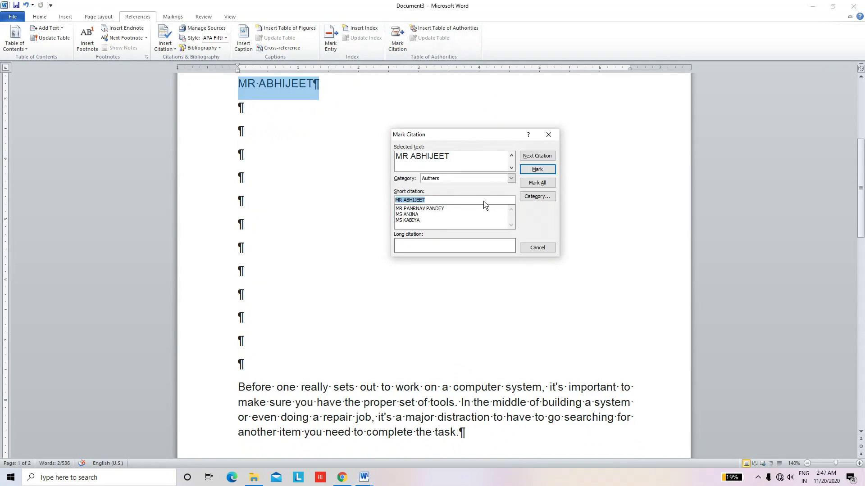
click(547, 174)
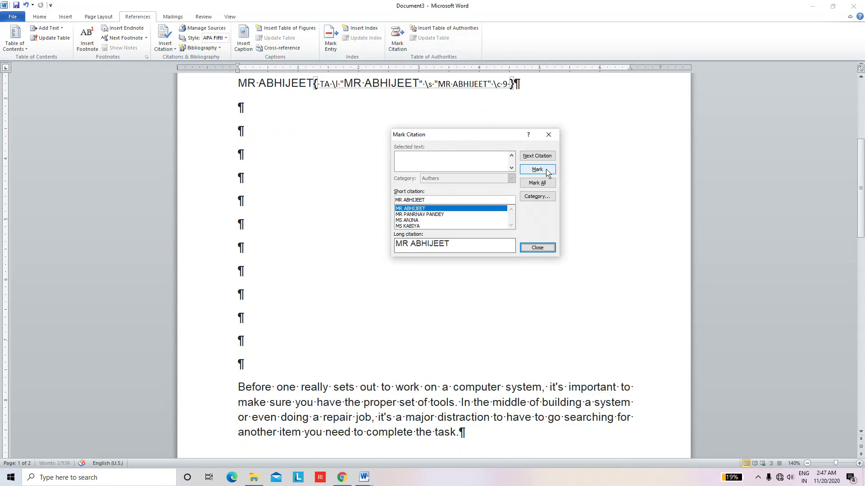
click(538, 248)
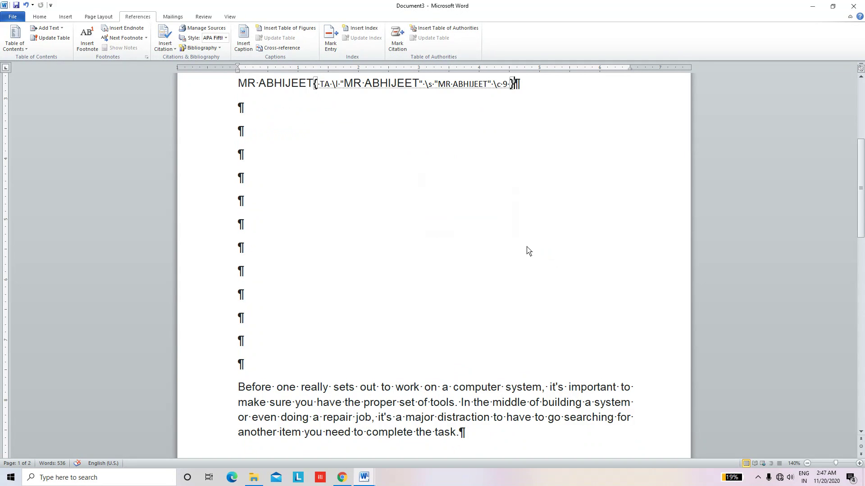
Step: Turn off Show/Hide ¶ so the four writer names display without citation field codes
scroll(504, 277, up, 3)
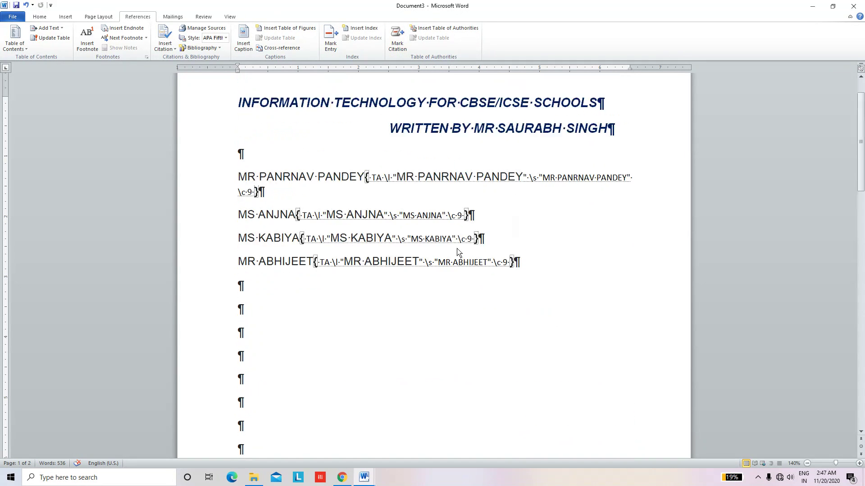
scroll(422, 235, down, 1)
scroll(423, 235, down, 1)
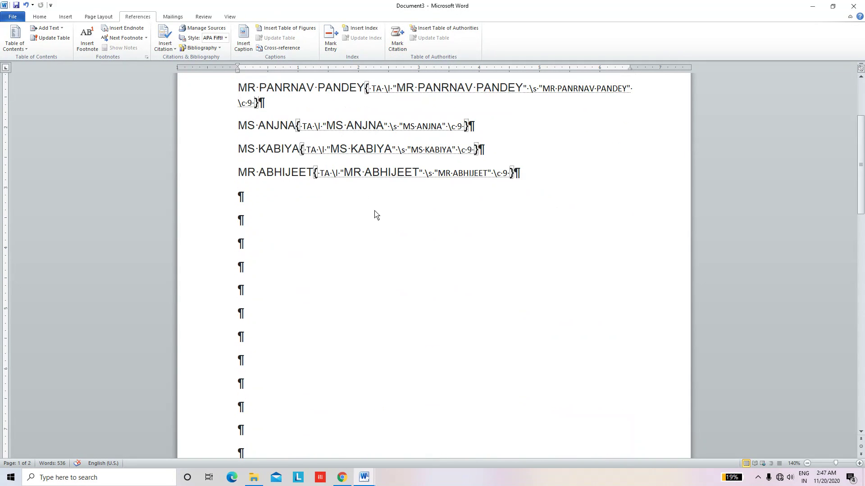
scroll(378, 215, up, 1)
scroll(376, 210, up, 2)
scroll(352, 279, down, 2)
scroll(272, 270, down, 3)
scroll(268, 298, up, 5)
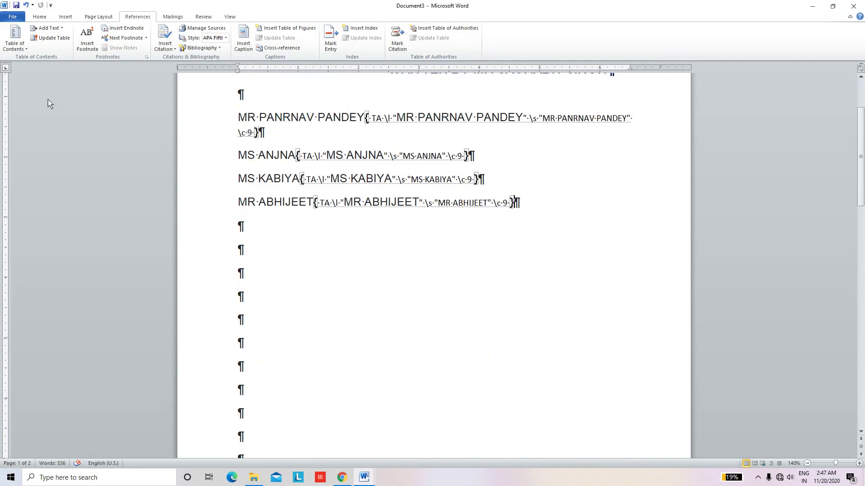
click(45, 20)
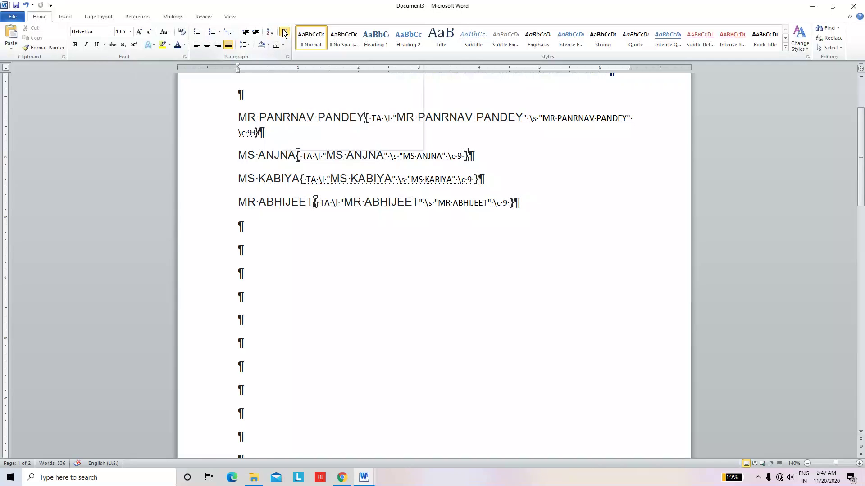
click(285, 32)
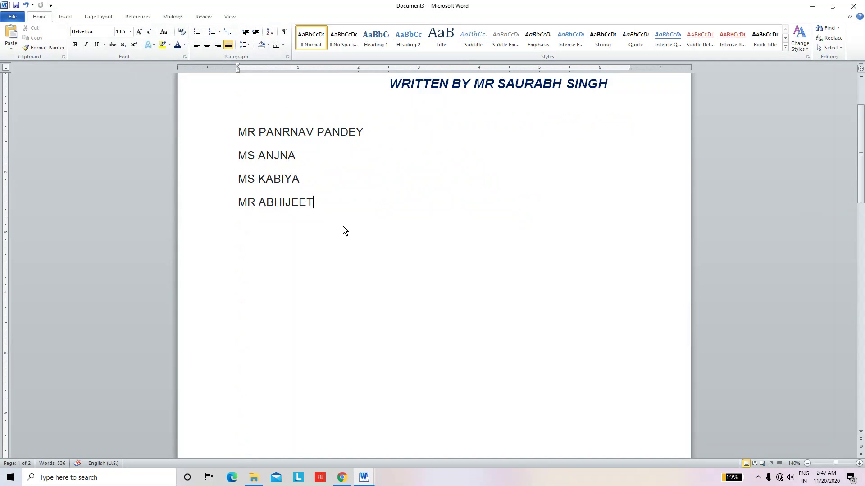
scroll(343, 231, down, 1)
scroll(343, 230, down, 3)
scroll(343, 230, up, 1)
scroll(343, 230, up, 2)
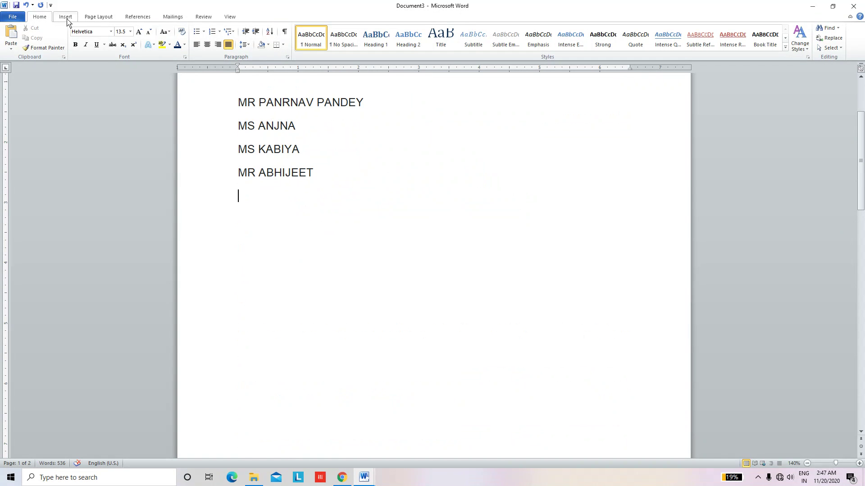
Step: Insert an Authers Table of Authorities with a dotted tab leader and Classic format
click(144, 18)
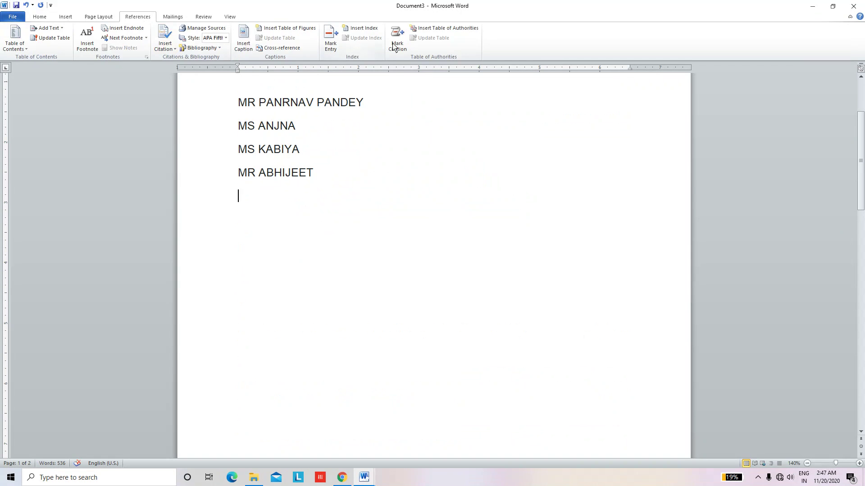
click(441, 29)
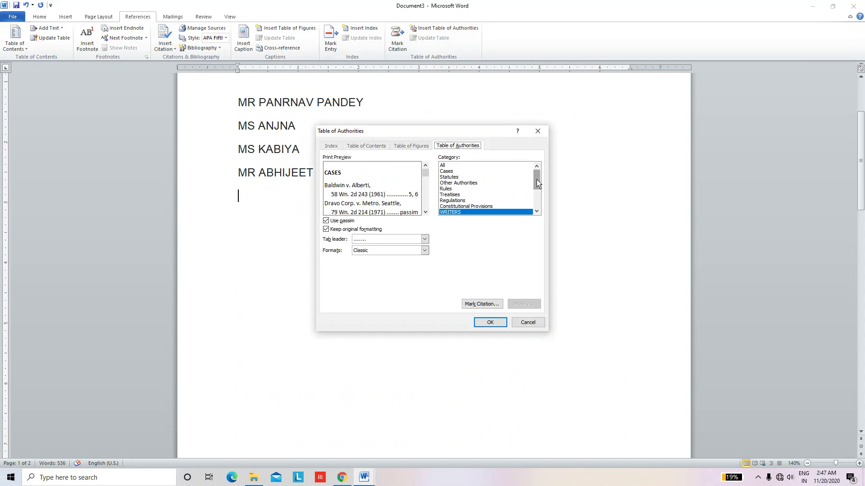
drag(536, 180, 536, 199)
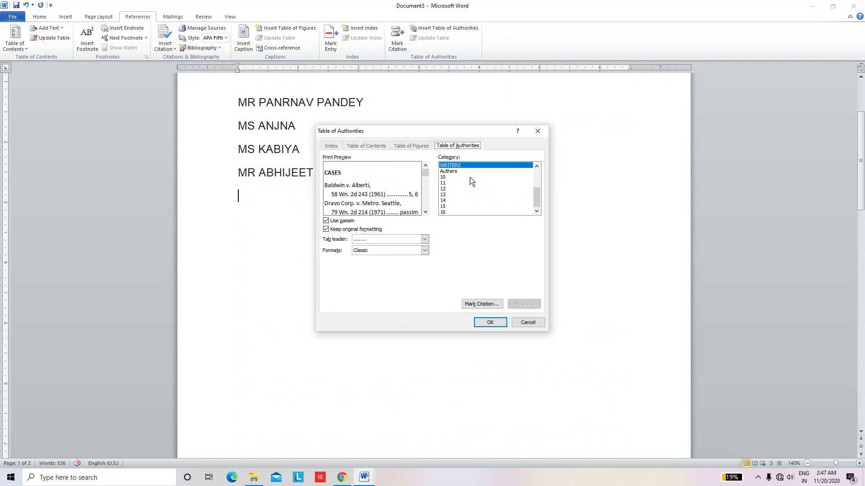
click(452, 171)
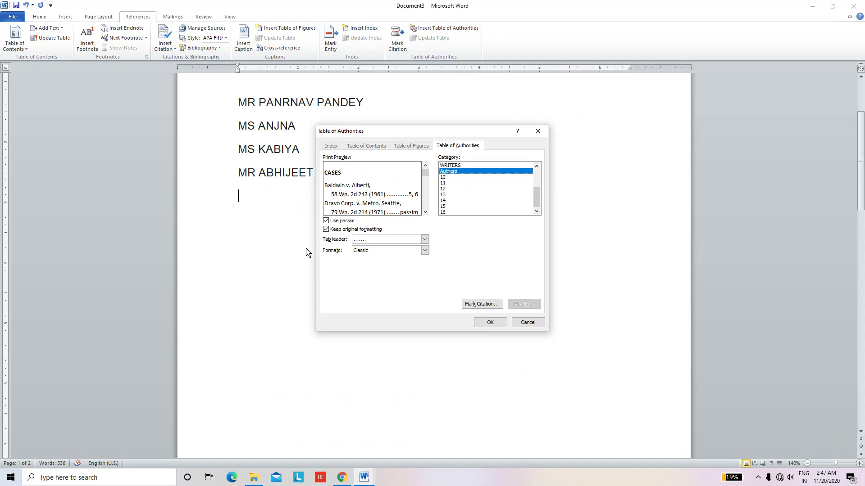
click(392, 242)
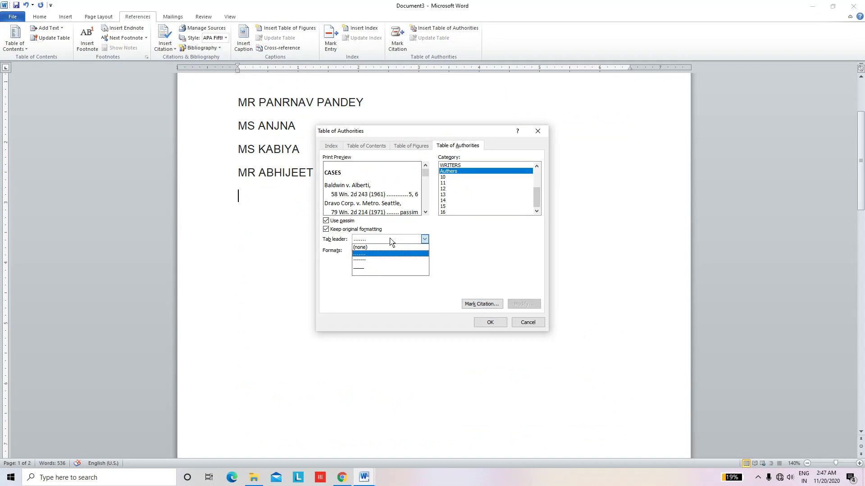
click(378, 272)
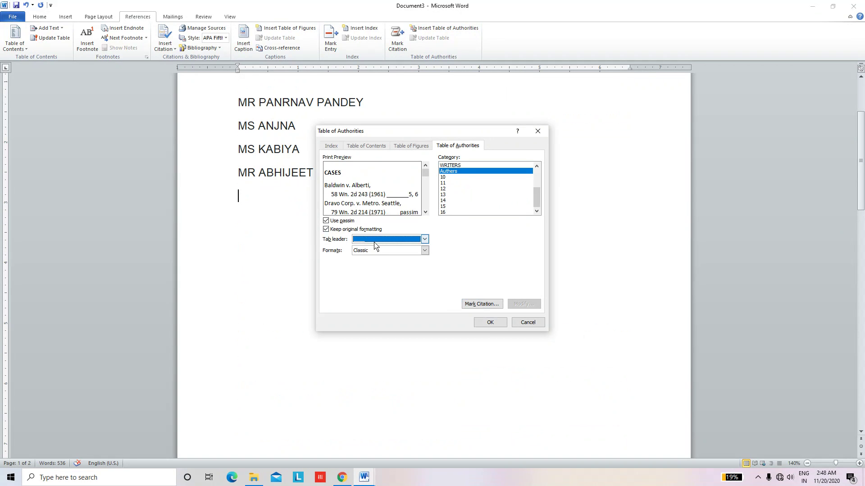
click(374, 243)
click(373, 253)
click(425, 250)
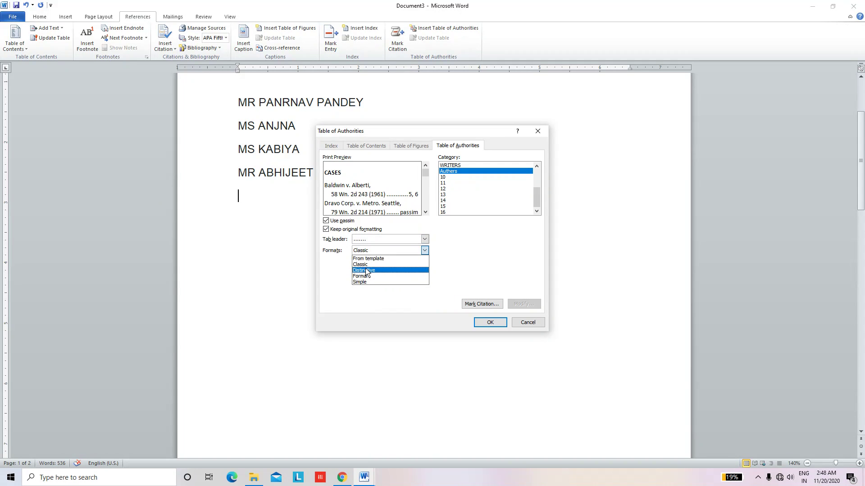
click(366, 264)
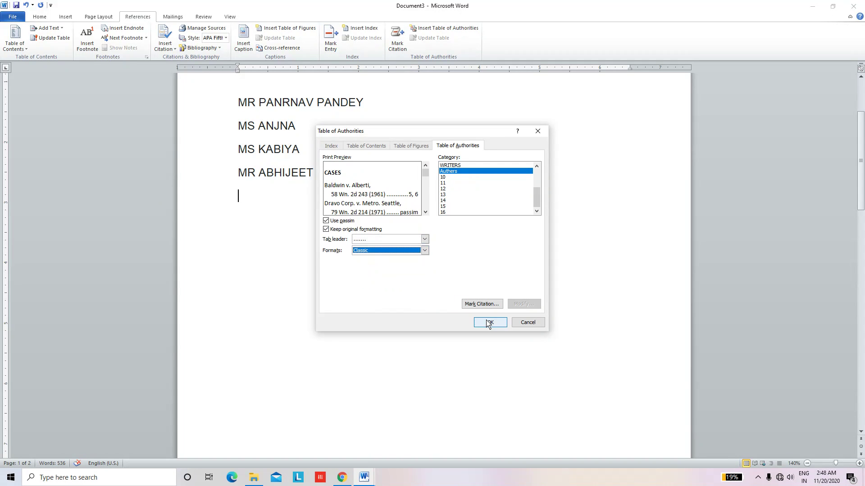
click(489, 323)
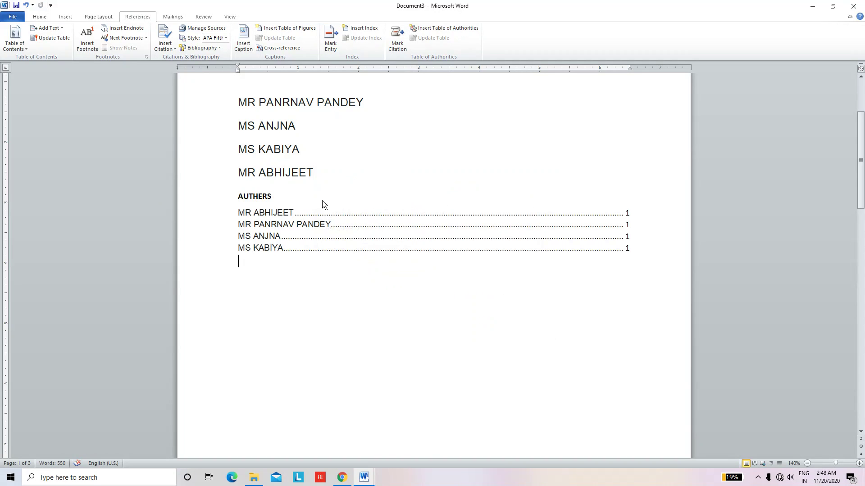
Step: Select the AUTHERS heading line and center it
click(216, 195)
click(289, 293)
click(226, 194)
click(259, 269)
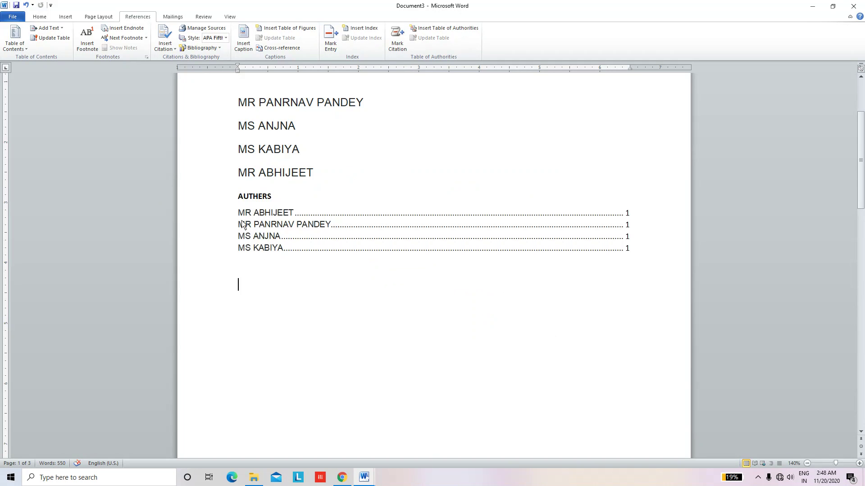
click(235, 195)
click(284, 201)
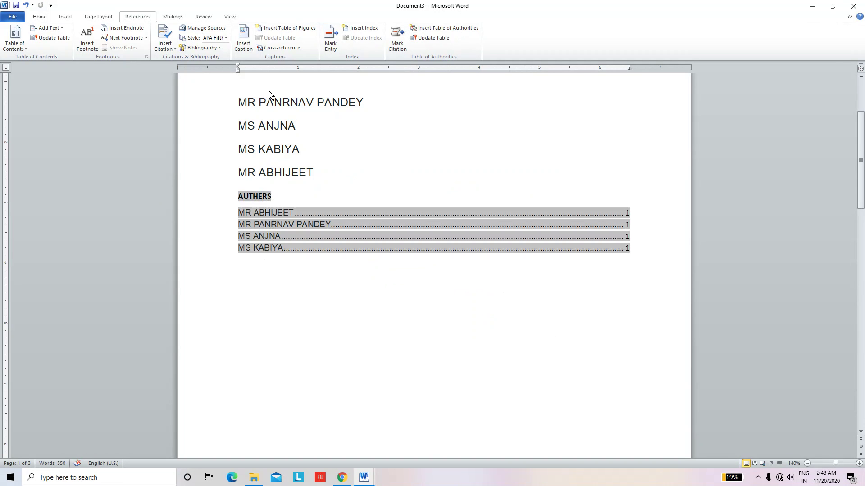
click(35, 17)
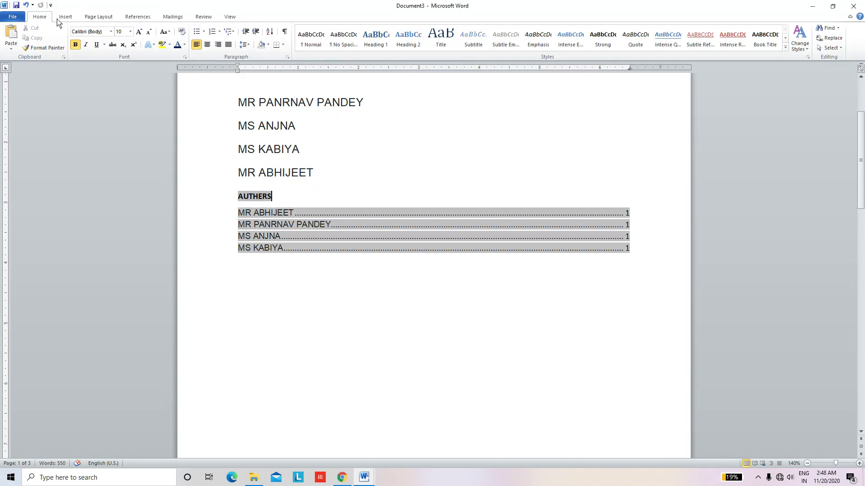
click(206, 44)
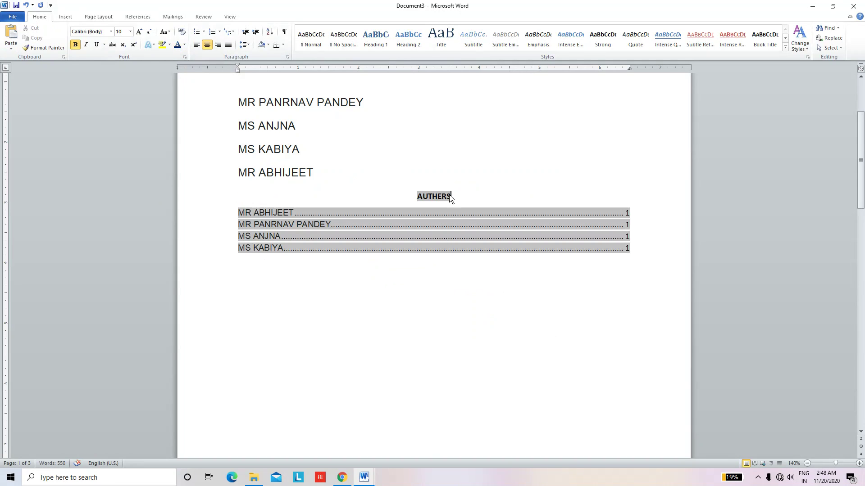
Step: Enlarge the AUTHERS heading to 20 pt with Grow Font
click(416, 198)
scroll(415, 202, up, 3)
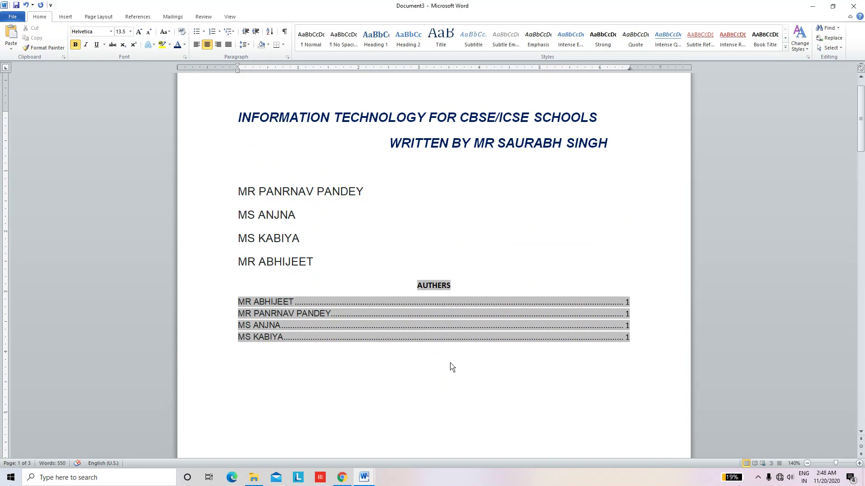
drag(416, 286, 455, 289)
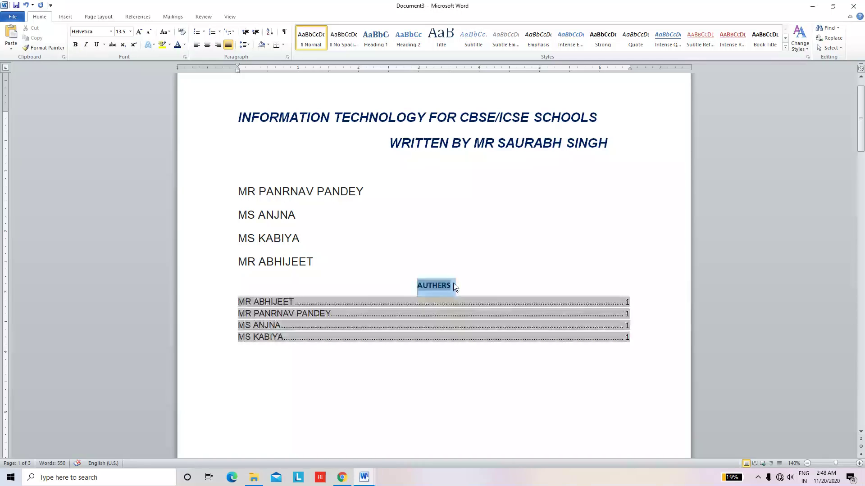
click(140, 32)
click(140, 32)
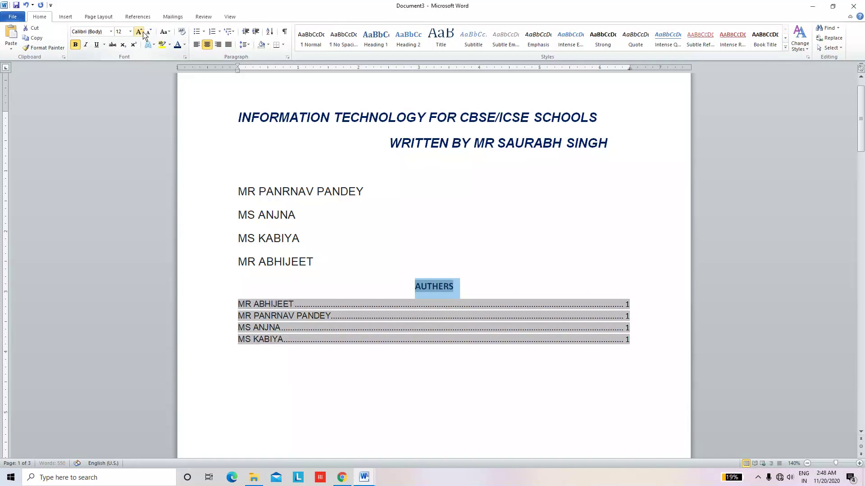
click(140, 33)
click(140, 32)
click(140, 32)
click(373, 294)
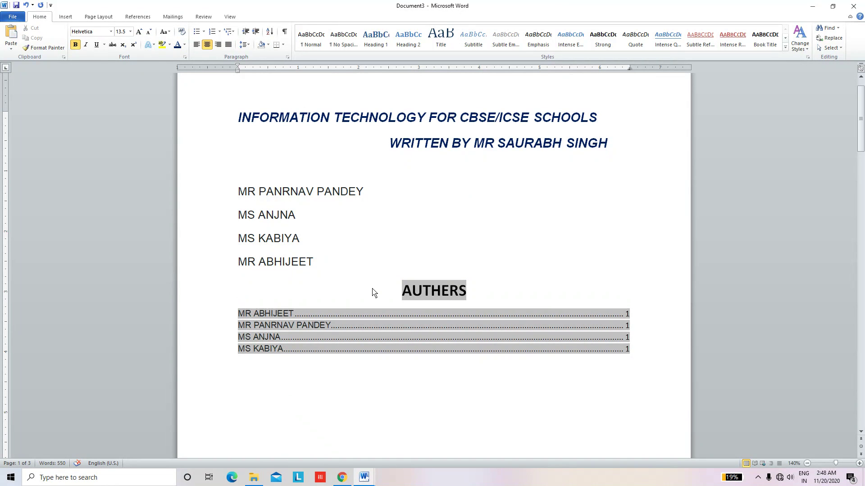
click(425, 296)
click(66, 17)
click(134, 17)
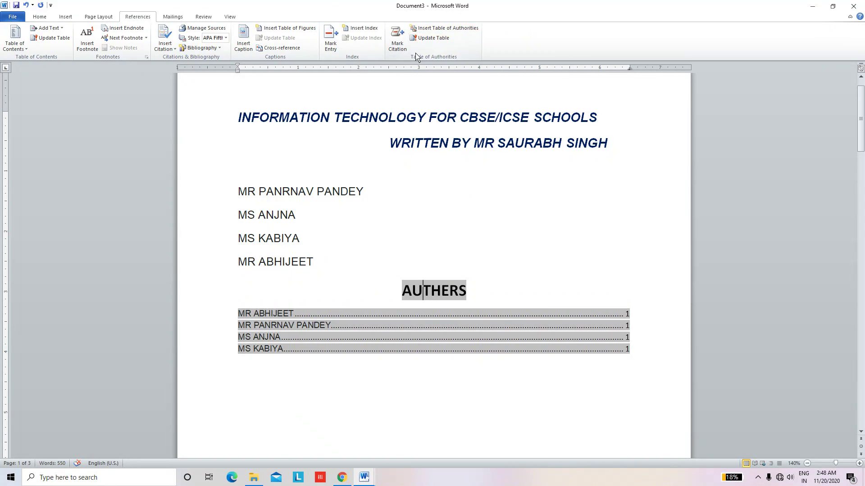
Step: Add a fifth writer name on a new line below the list and start Mark Citation for it
click(324, 271)
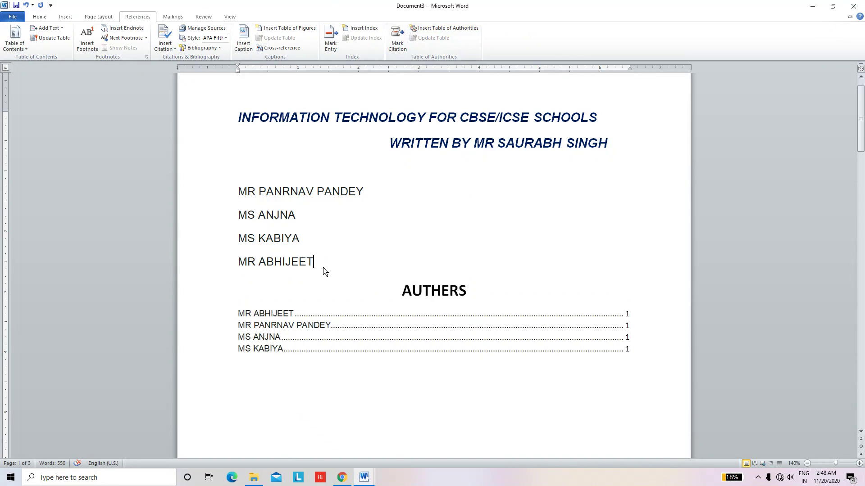
key(Return)
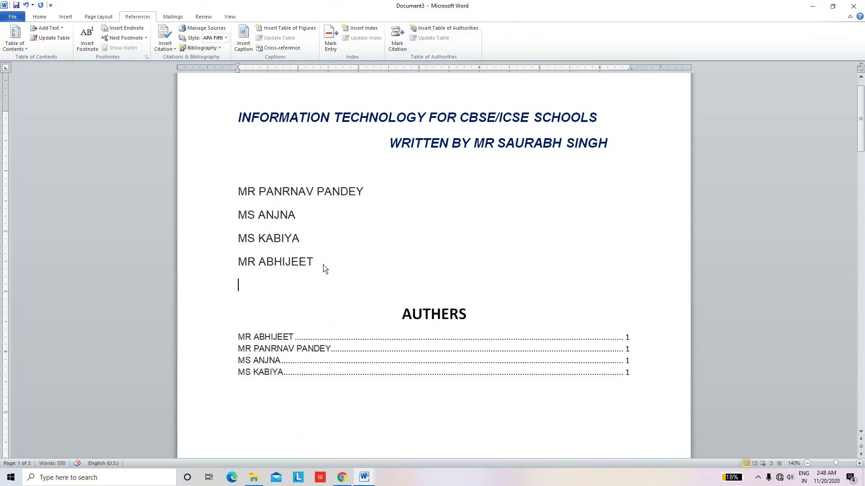
text(Mr San)
text(jeev)
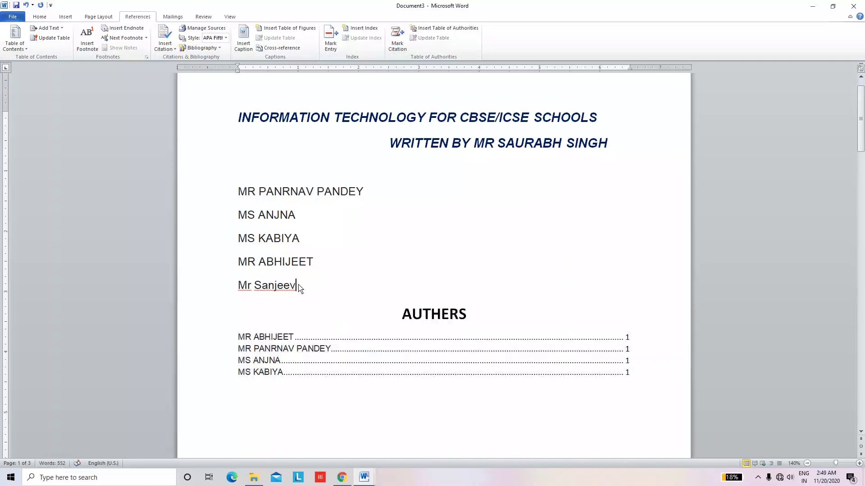
drag(299, 286, 223, 289)
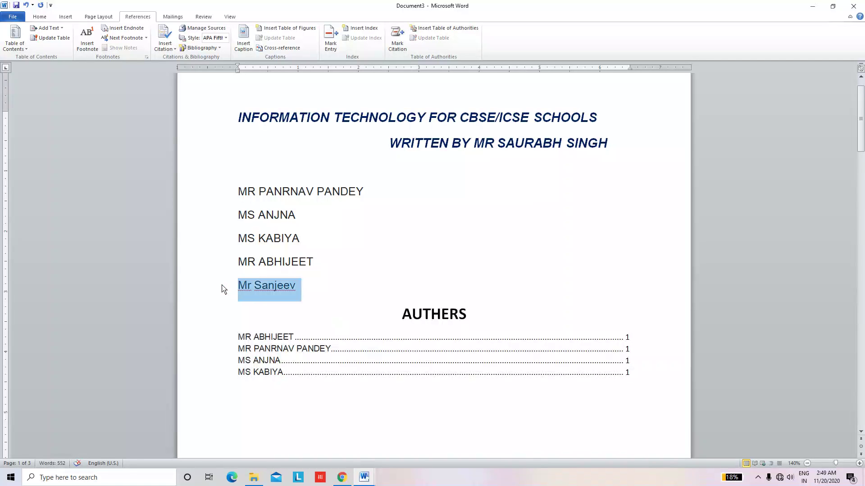
click(397, 39)
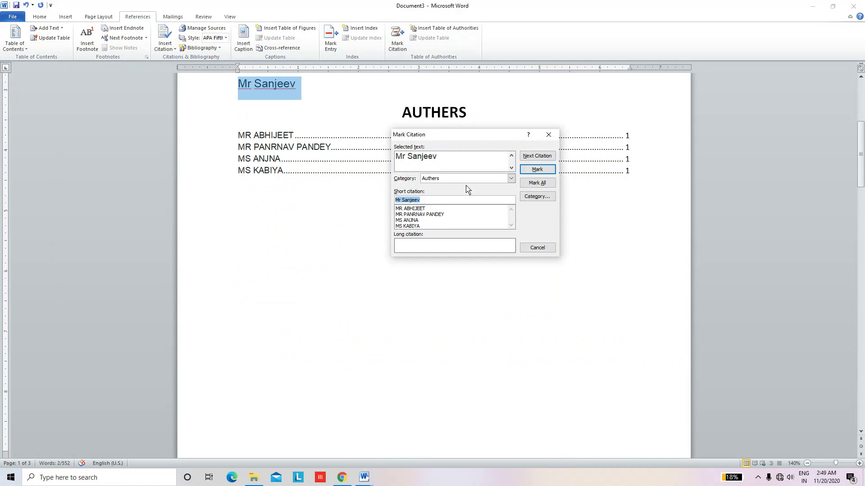
Step: Mark the new name as an Authers citation and close the Mark Citation dialog
click(534, 171)
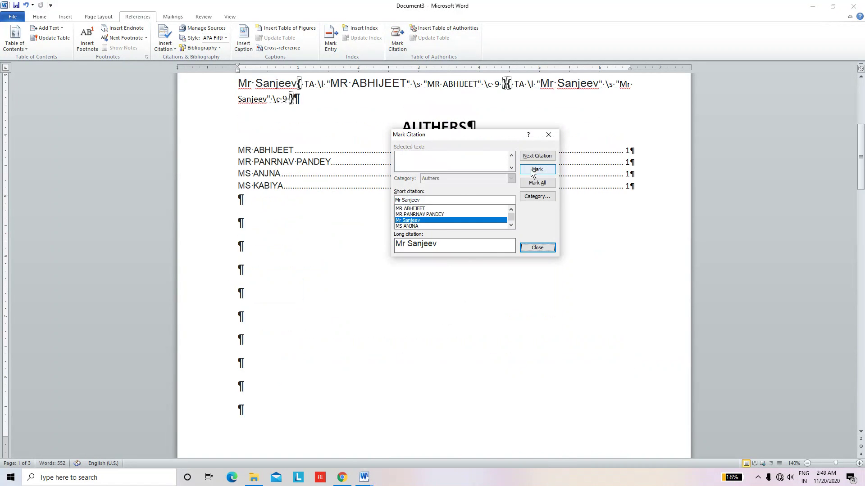
click(532, 252)
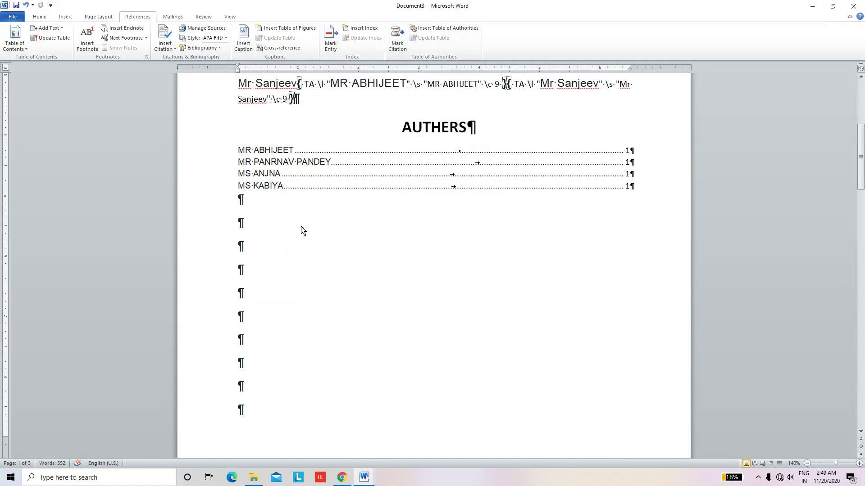
scroll(297, 216, up, 1)
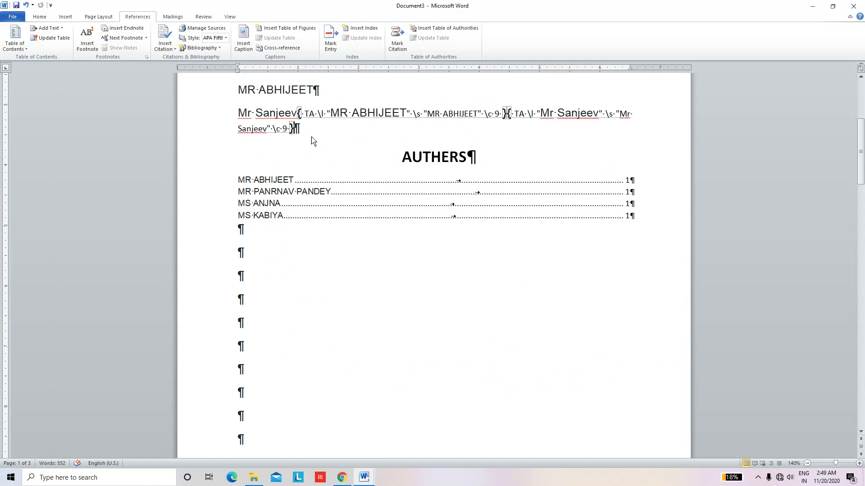
scroll(374, 161, up, 1)
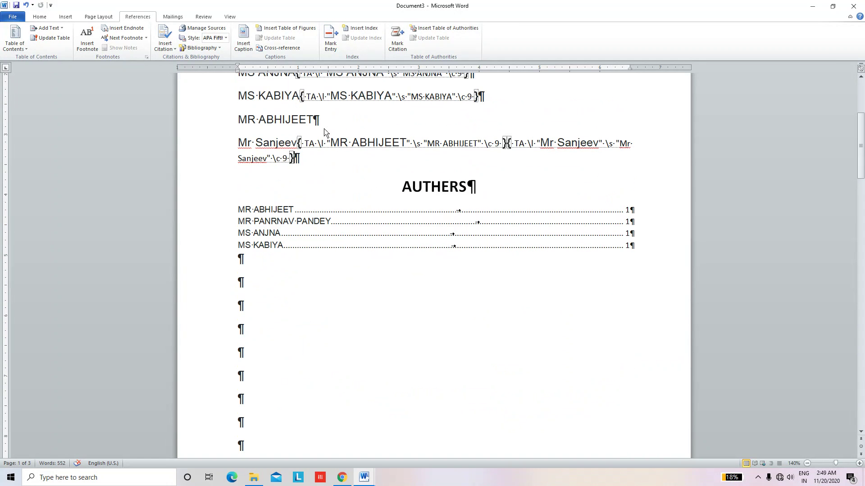
Step: Update the AUTHERS table of authorities so it lists all five names
click(40, 17)
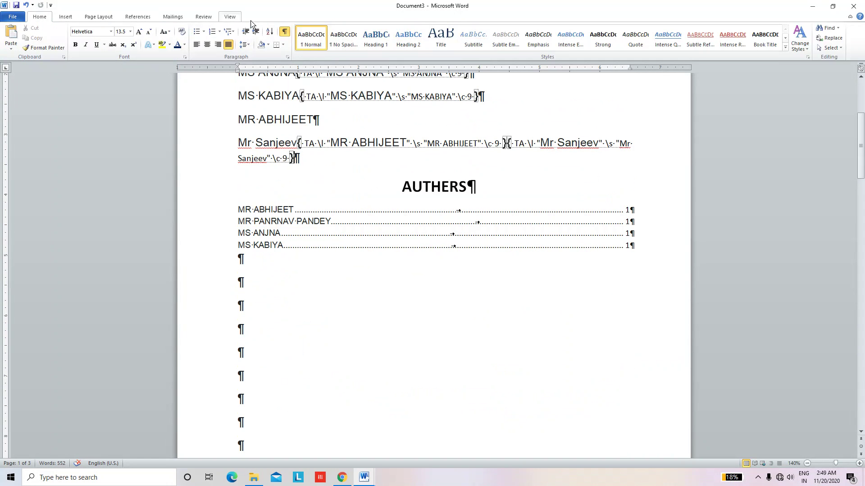
click(285, 34)
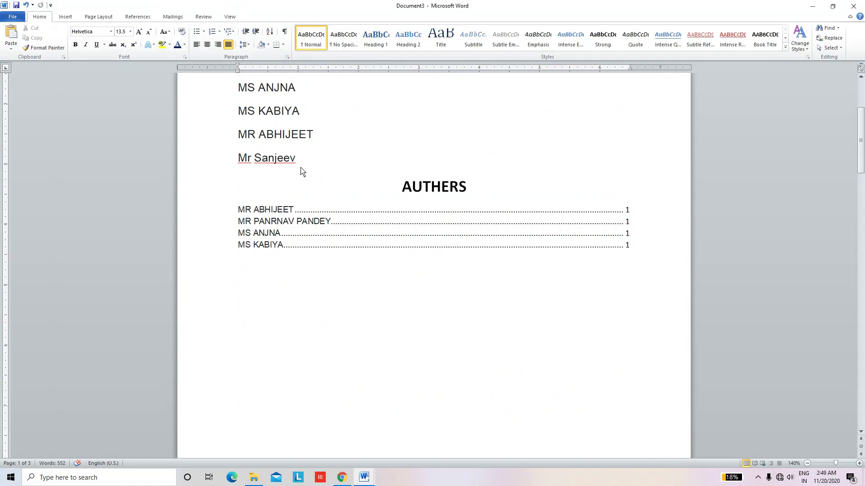
click(364, 235)
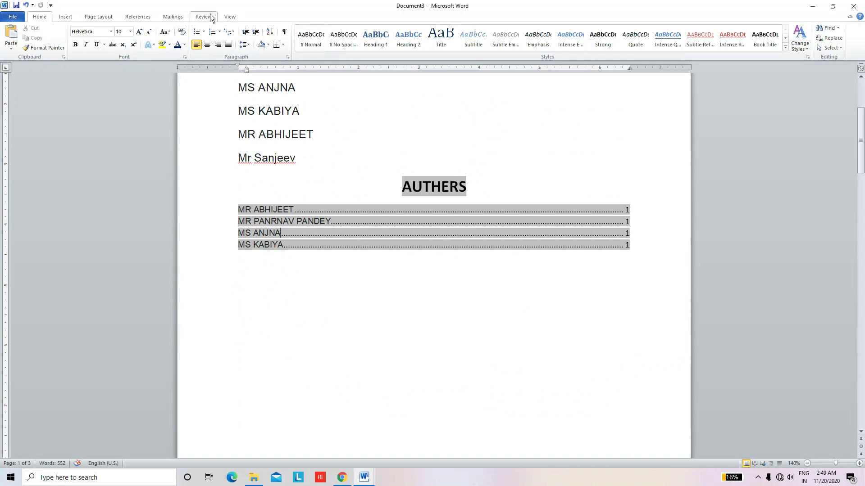
click(140, 17)
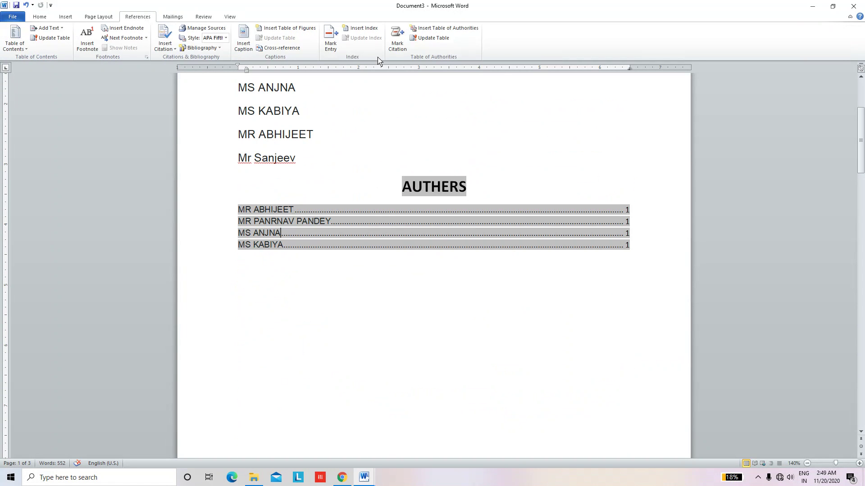
click(433, 38)
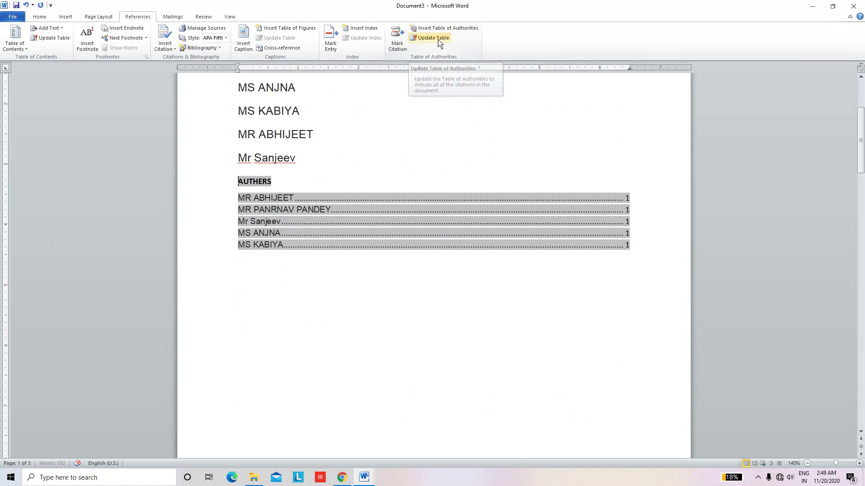
Step: Select the AUTHERS heading text above the refreshed list
click(297, 260)
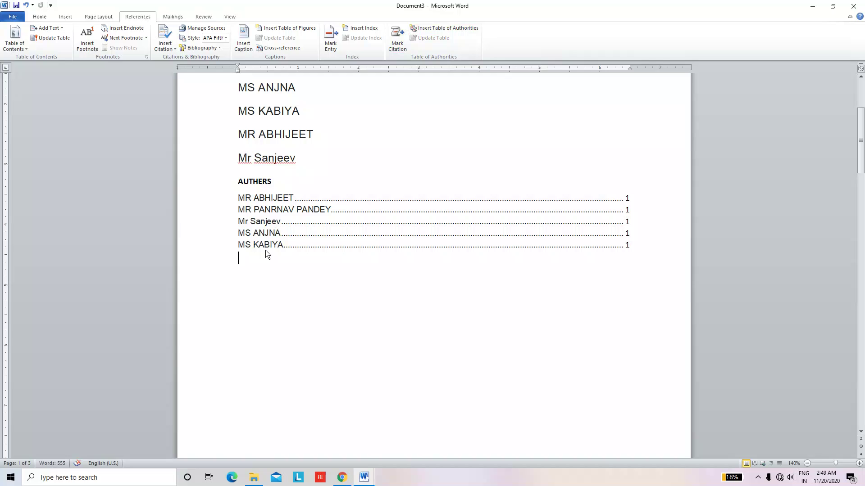
drag(283, 227, 241, 222)
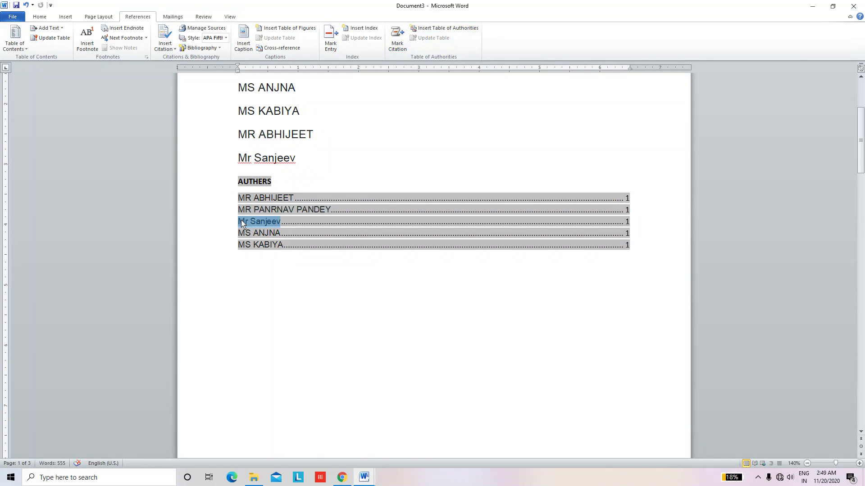
click(324, 283)
drag(305, 176, 234, 182)
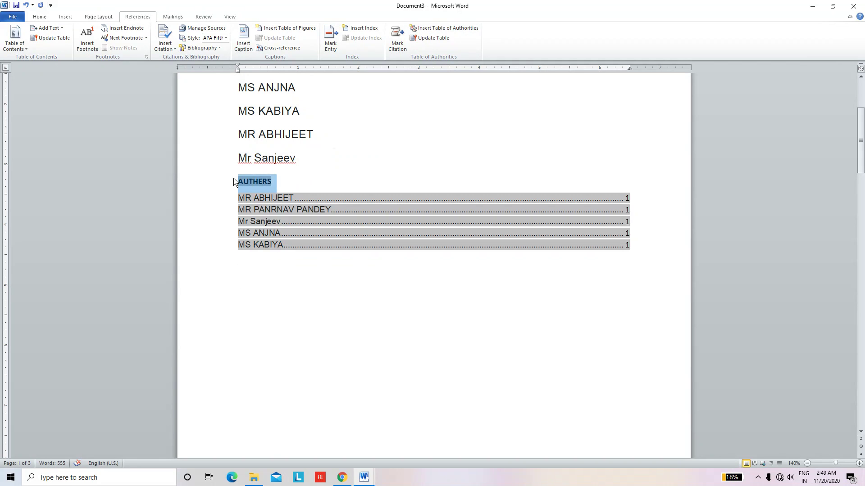
Step: Center the AUTHERS heading and grow it to 22 pt
click(41, 17)
click(207, 44)
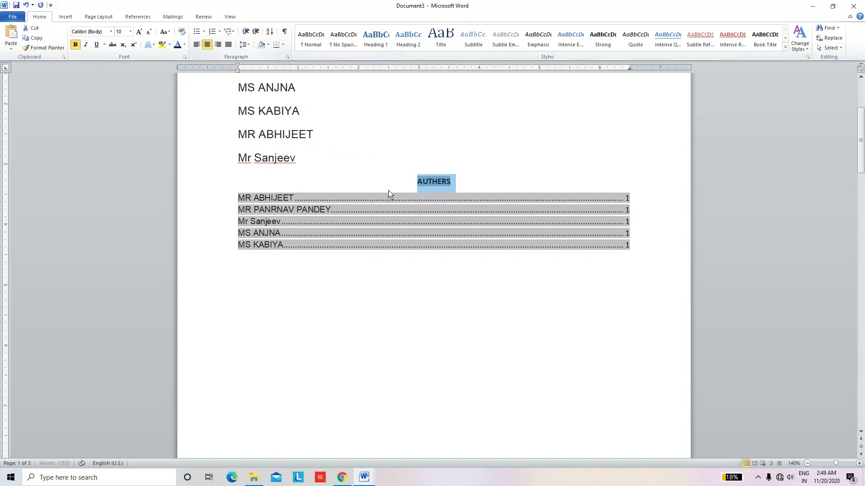
click(139, 32)
click(139, 32)
click(139, 32)
click(140, 32)
click(139, 32)
click(139, 32)
click(432, 268)
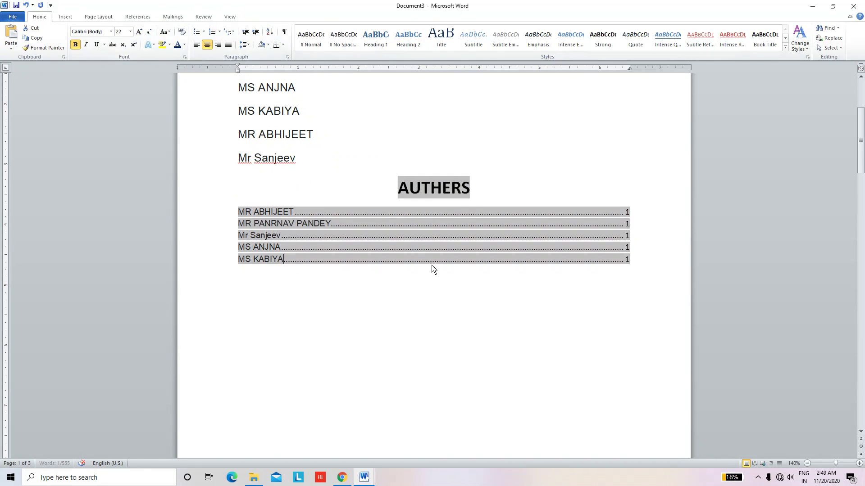
scroll(393, 212, up, 3)
scroll(392, 212, up, 1)
click(137, 16)
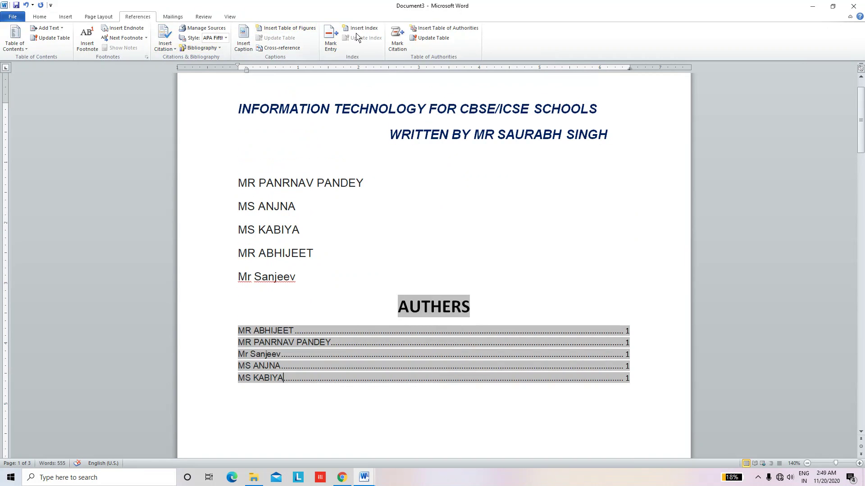
click(329, 39)
click(343, 419)
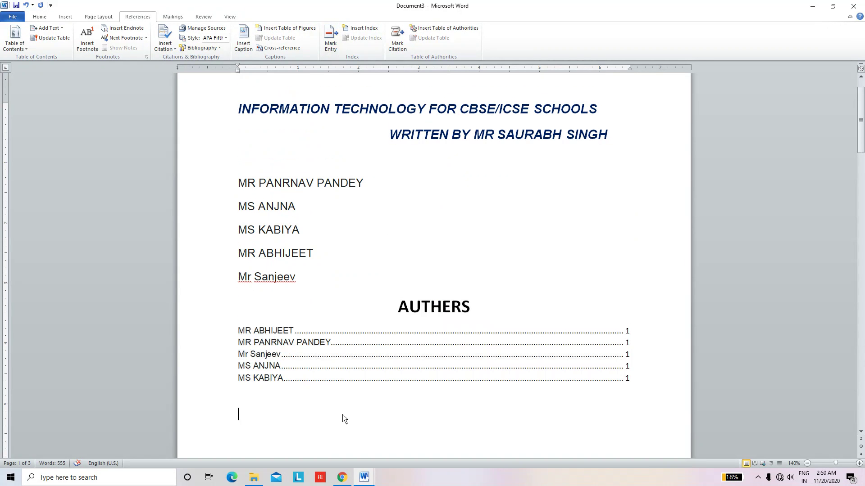
triple_click(292, 334)
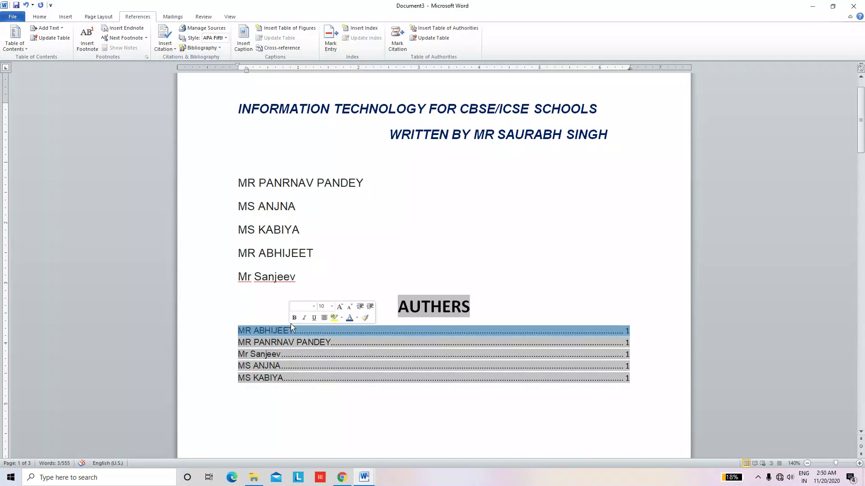
click(441, 245)
scroll(441, 246, down, 3)
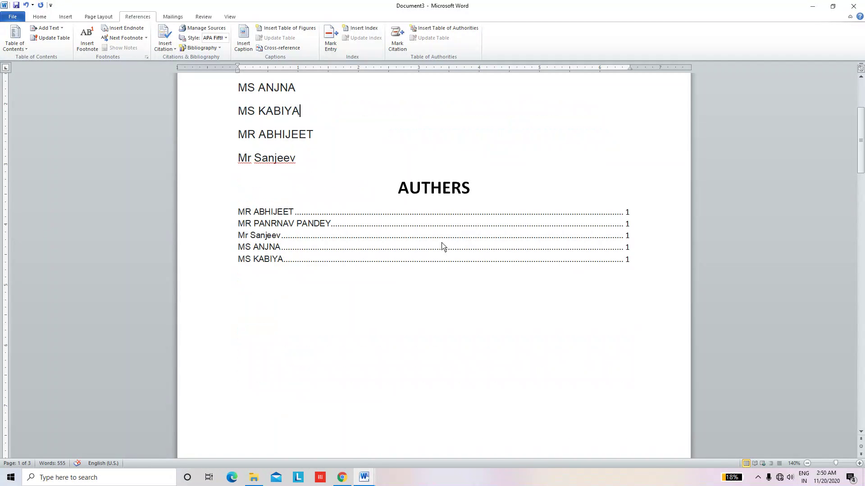
click(509, 286)
scroll(228, 394, up, 2)
Step: Type a sixth writer name on a new line below the fifth, fixing the typo
scroll(212, 355, up, 1)
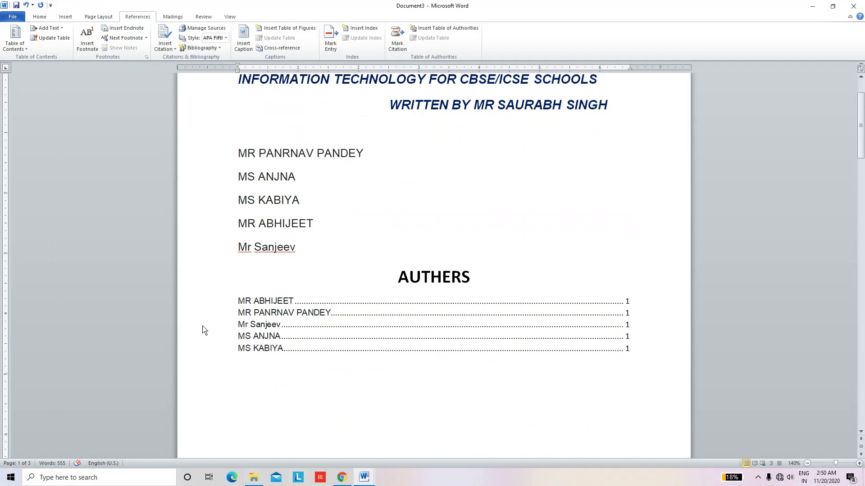
click(301, 247)
key(Return)
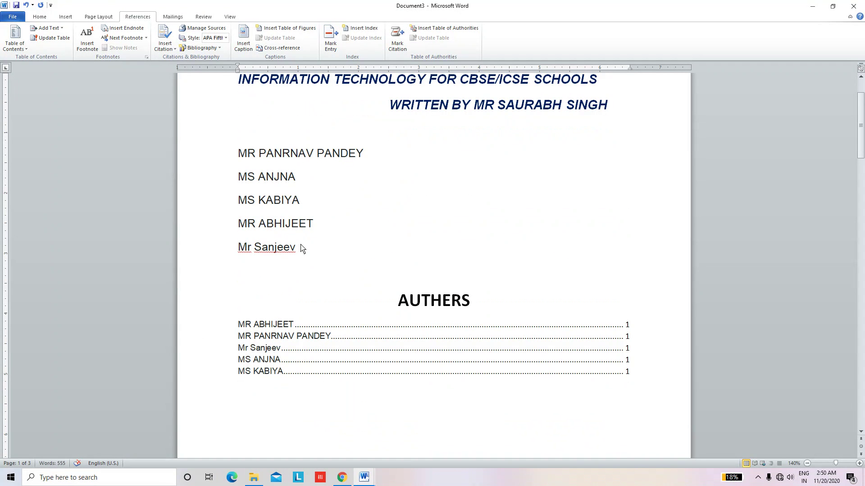
text(mr )
text(G)
text(aurb)
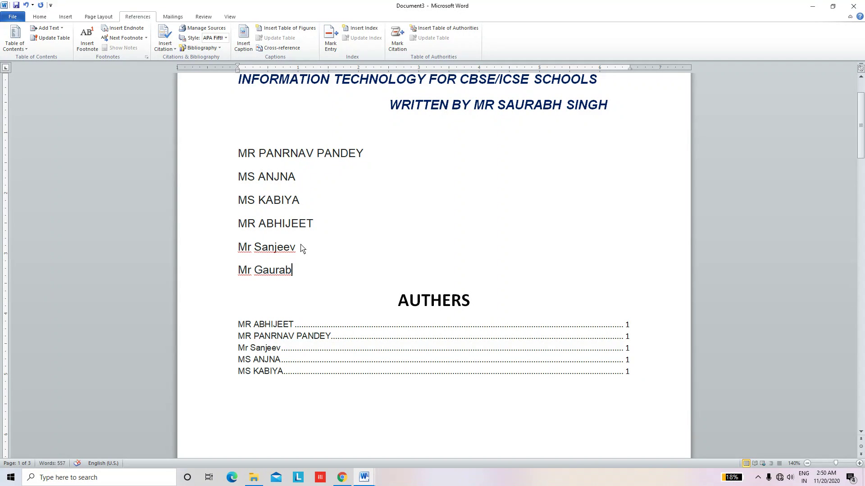
key(BackSpace)
text(v)
Step: Select the sixth name, mark it as an Authers citation, and close the dialog
click(398, 44)
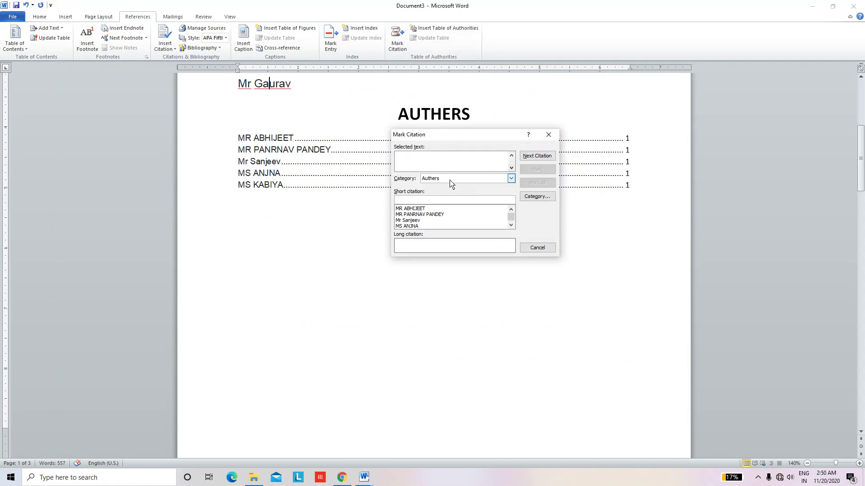
click(549, 134)
scroll(300, 121, up, 2)
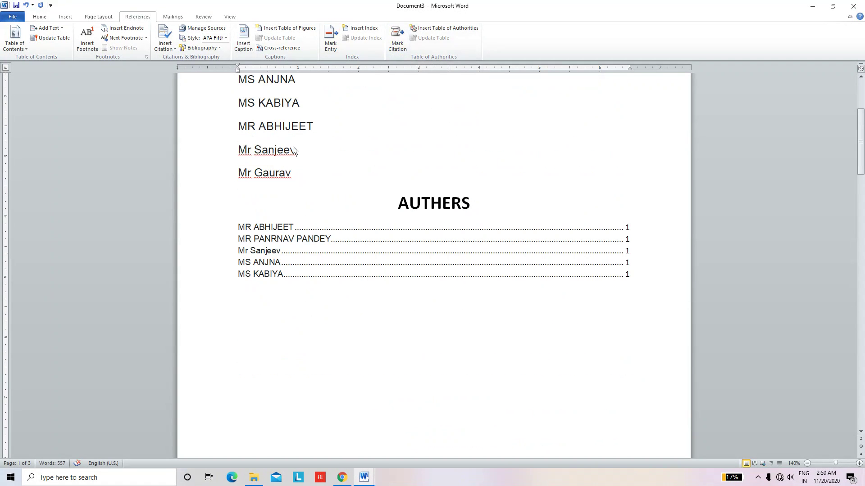
drag(295, 176, 238, 174)
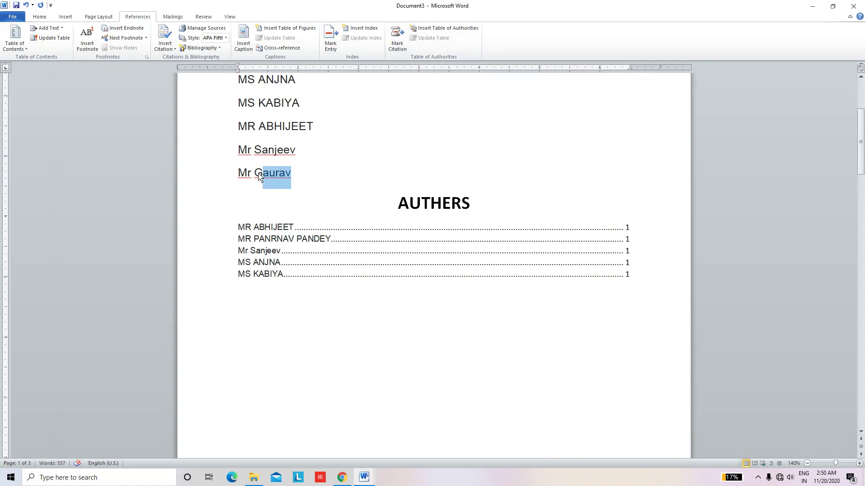
click(396, 38)
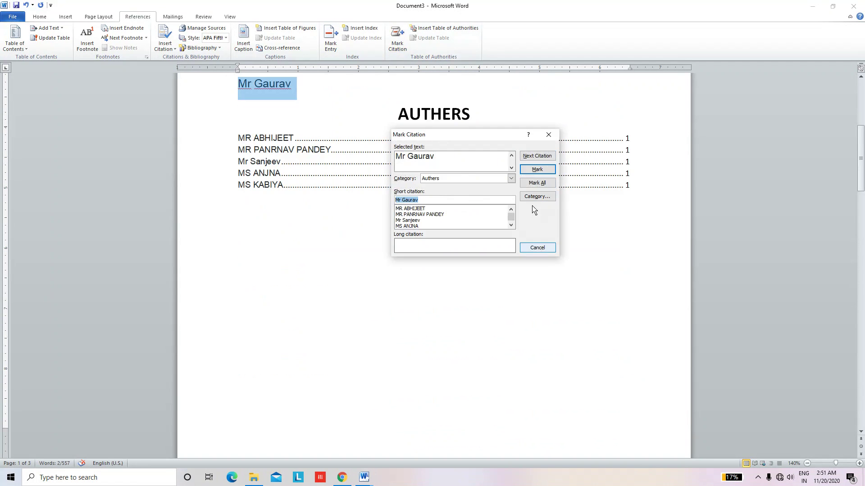
click(536, 170)
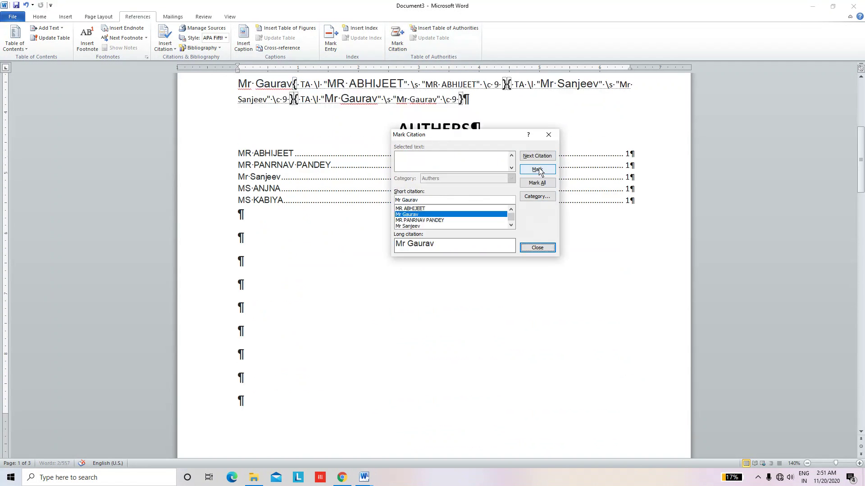
click(538, 248)
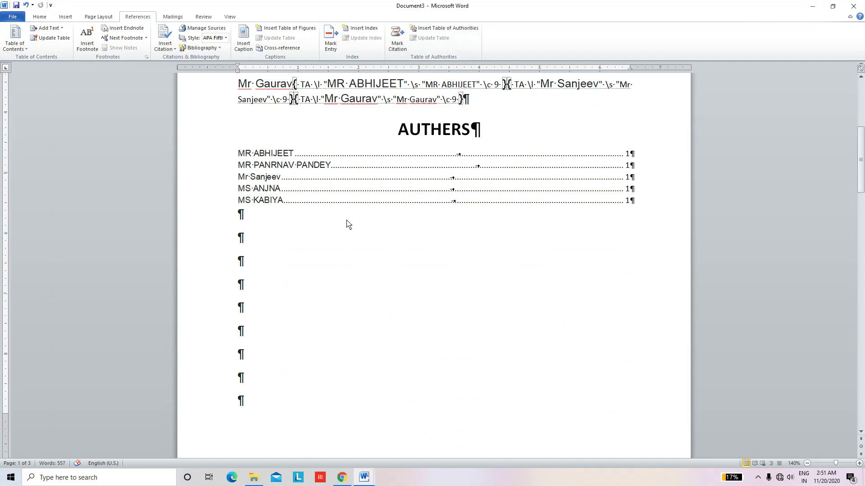
click(240, 214)
scroll(259, 351, down, 2)
scroll(259, 351, up, 4)
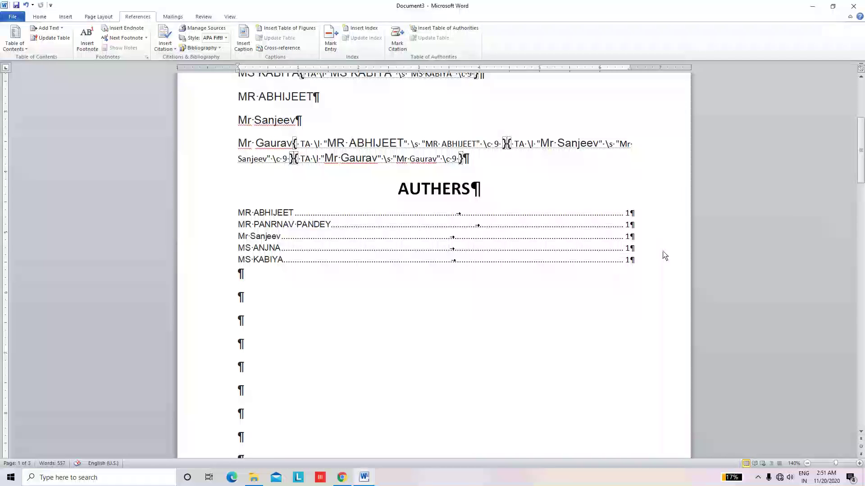
Step: Turn off Show/Hide ¶ so all six names read as plain text, then return to the top
click(39, 16)
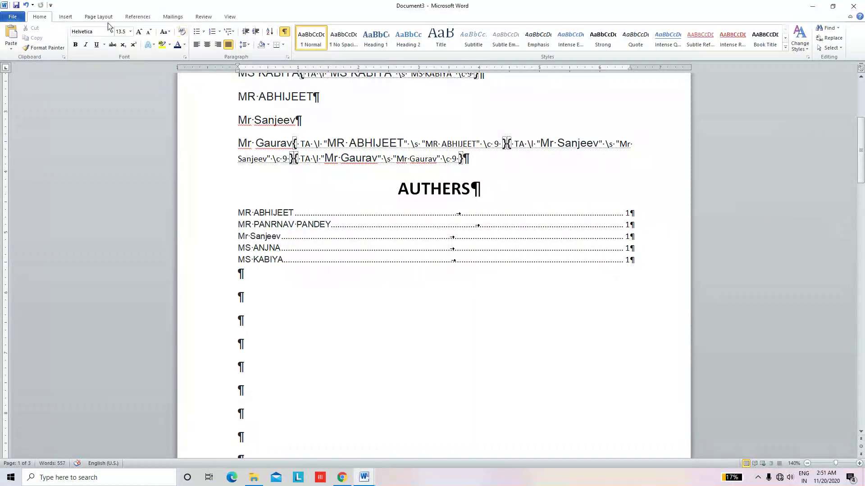
click(285, 33)
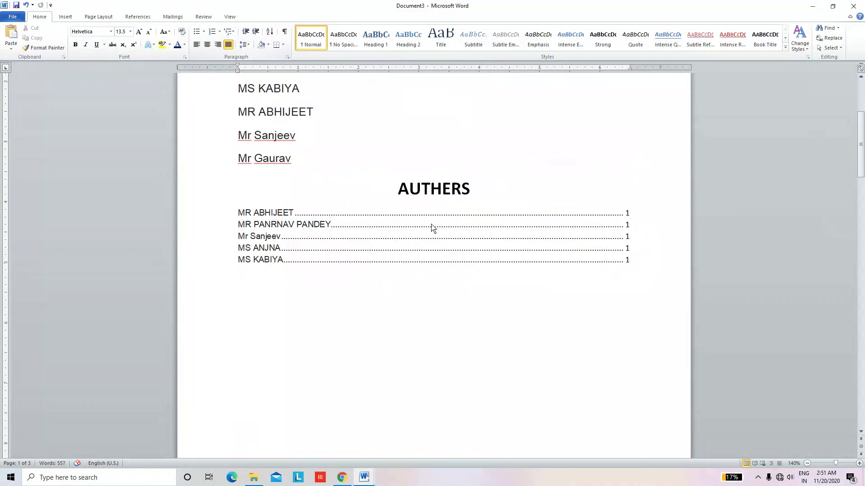
scroll(430, 227, down, 10)
scroll(444, 245, down, 10)
scroll(444, 245, down, 5)
scroll(444, 245, up, 5)
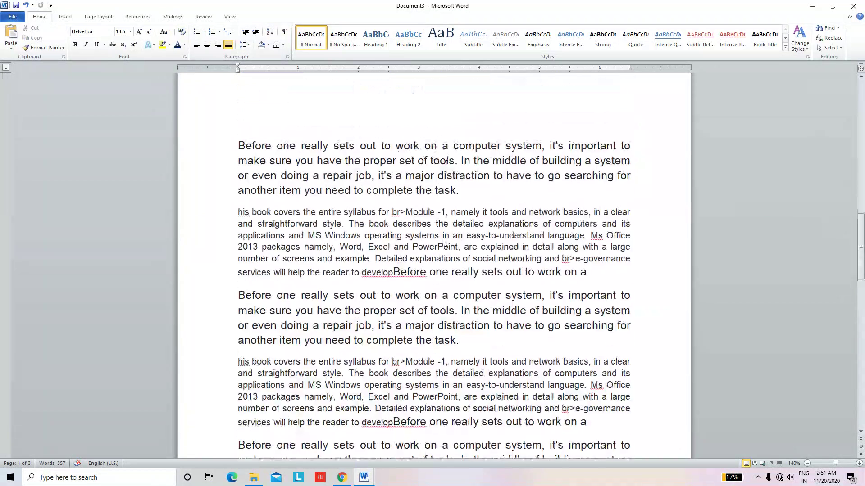
scroll(444, 244, up, 8)
scroll(444, 244, up, 8)
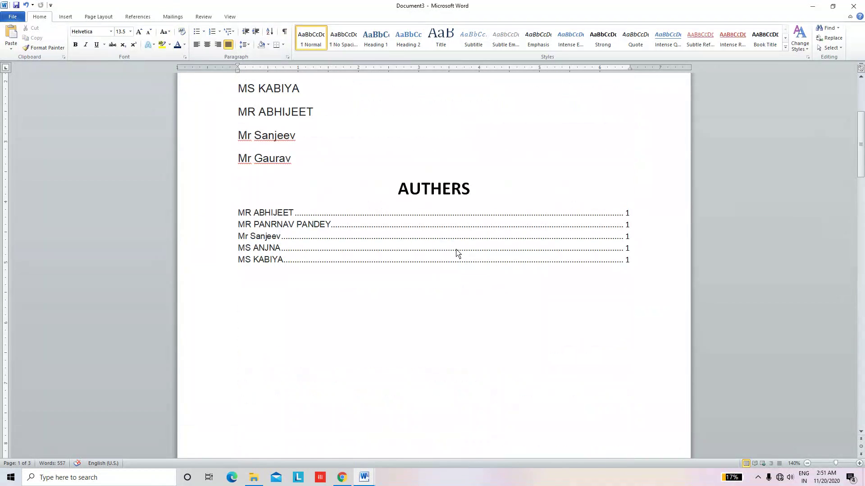
scroll(456, 249, up, 1)
scroll(455, 245, up, 1)
scroll(442, 234, up, 4)
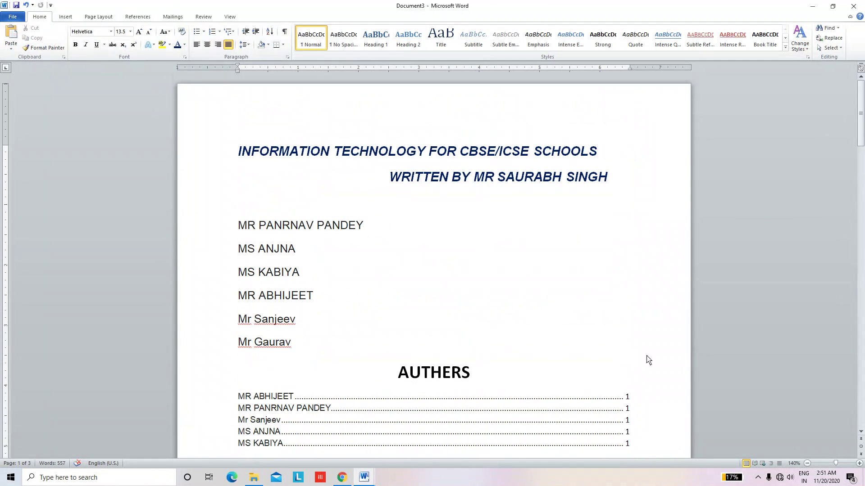
click(758, 478)
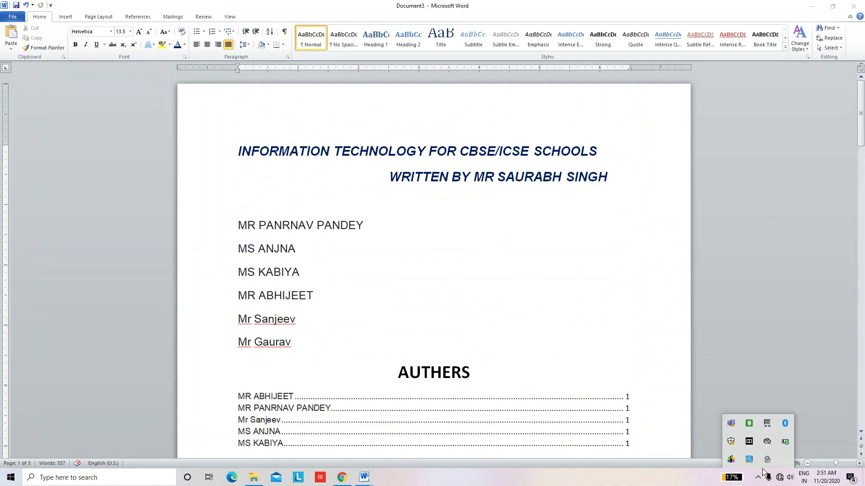